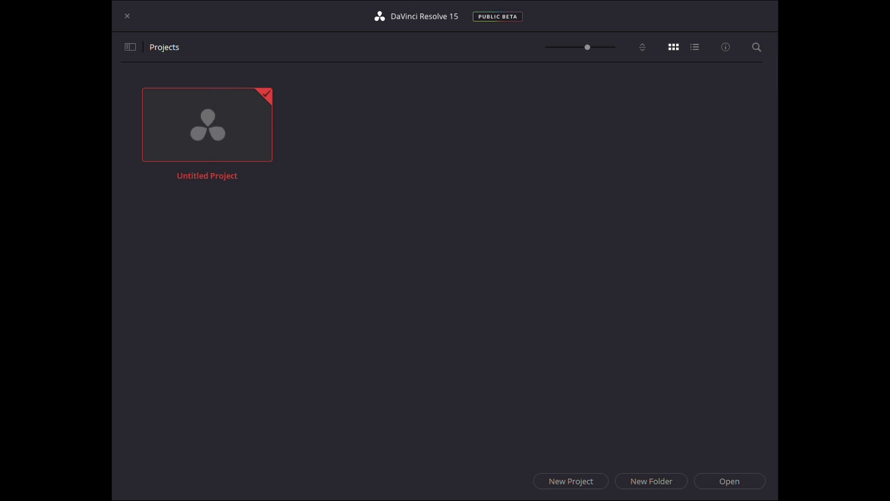
# Step: Open the untitled project and place the Roblox 30-May-18 21_17_54.mp4 clip at the start of a new timeline
pyautogui.click(751, 485)
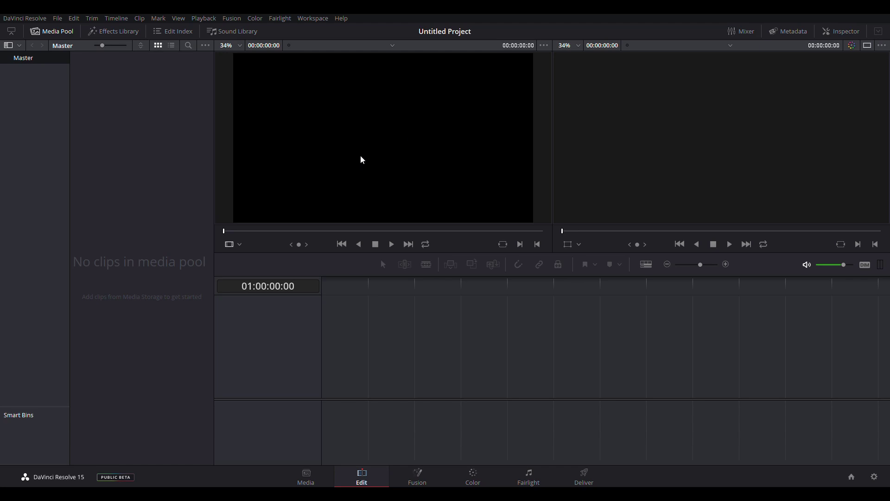
pyautogui.moveTo(500, 307); pyautogui.dragTo(549, 319)
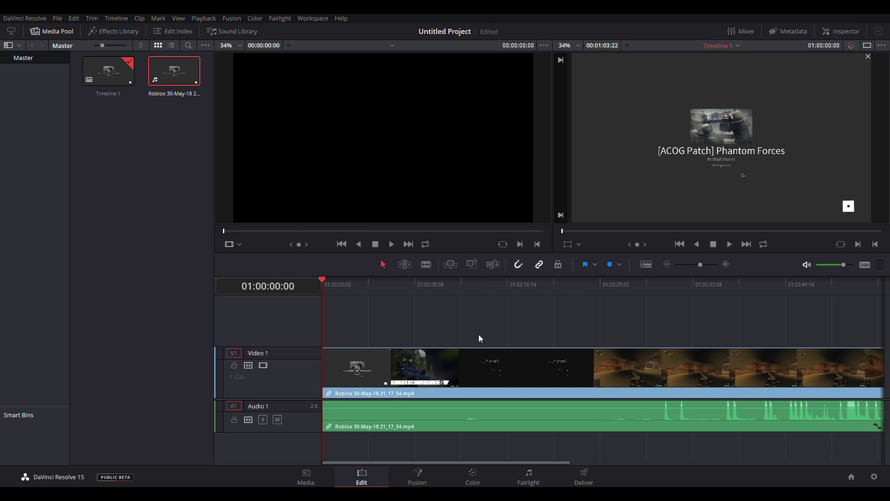
pyautogui.moveTo(463, 463)
pyautogui.mouseDown()
pyautogui.moveTo(700, 463)
pyautogui.moveTo(593, 466)
pyautogui.moveTo(470, 450)
pyautogui.mouseUp()
pyautogui.moveTo(423, 363); pyautogui.dragTo(391, 369)
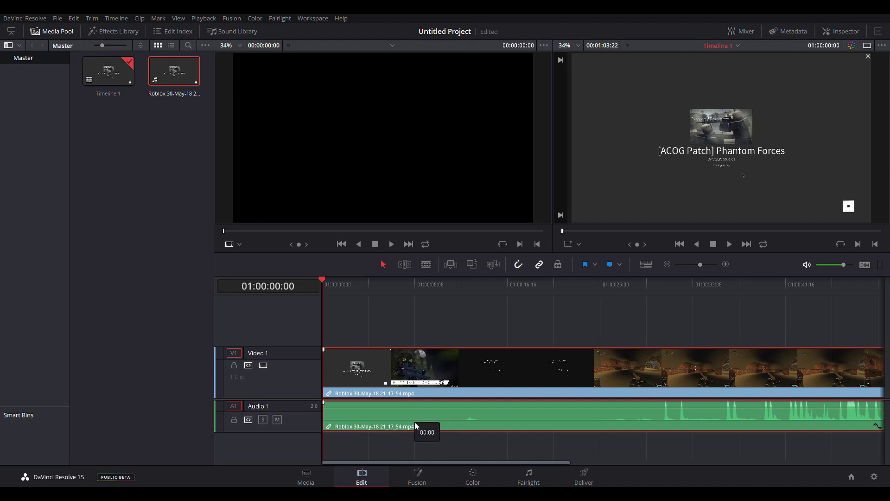
pyautogui.moveTo(415, 421); pyautogui.dragTo(415, 422)
pyautogui.click(437, 325)
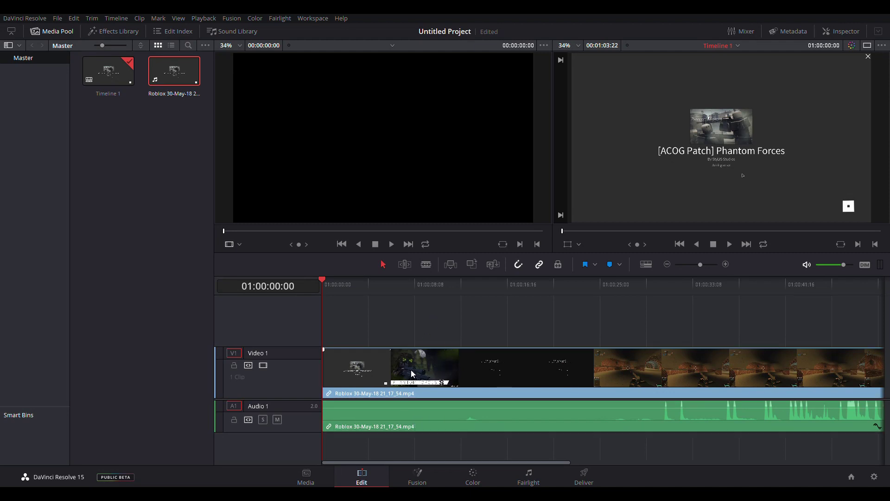
pyautogui.moveTo(412, 373); pyautogui.dragTo(375, 355)
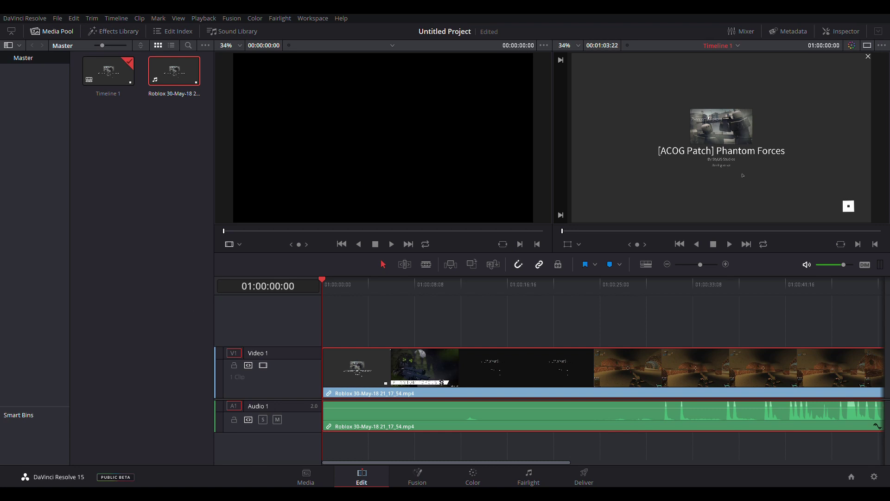
# Step: Play the timeline footage, skip ahead to the gameplay part, and stop playback at about 01:00:38
pyautogui.click(729, 245)
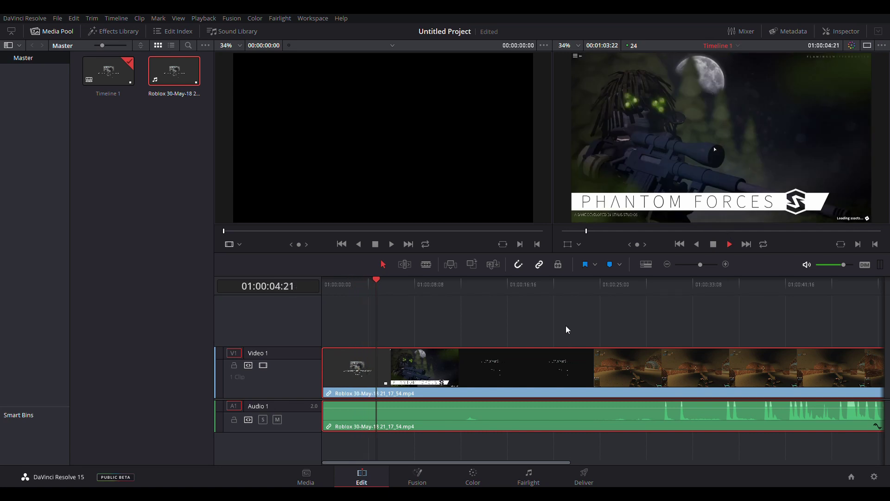
pyautogui.click(660, 337)
pyautogui.click(652, 371)
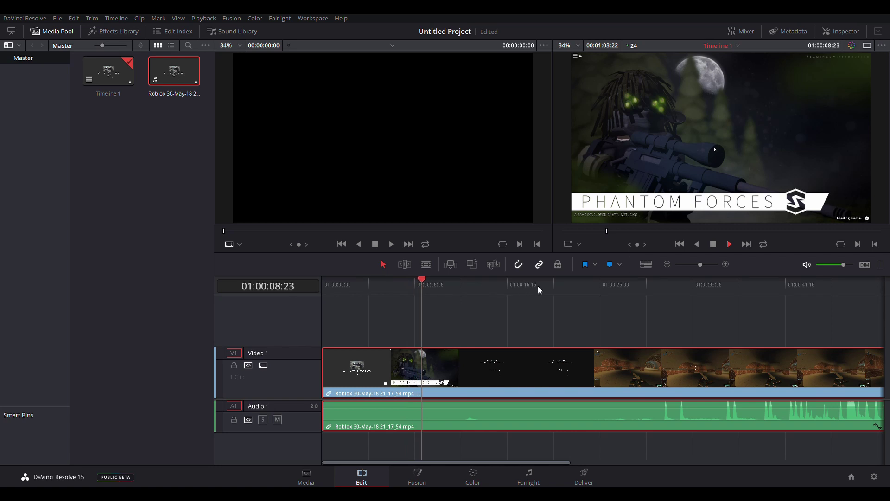
pyautogui.moveTo(424, 278); pyautogui.dragTo(655, 283)
pyautogui.click(727, 245)
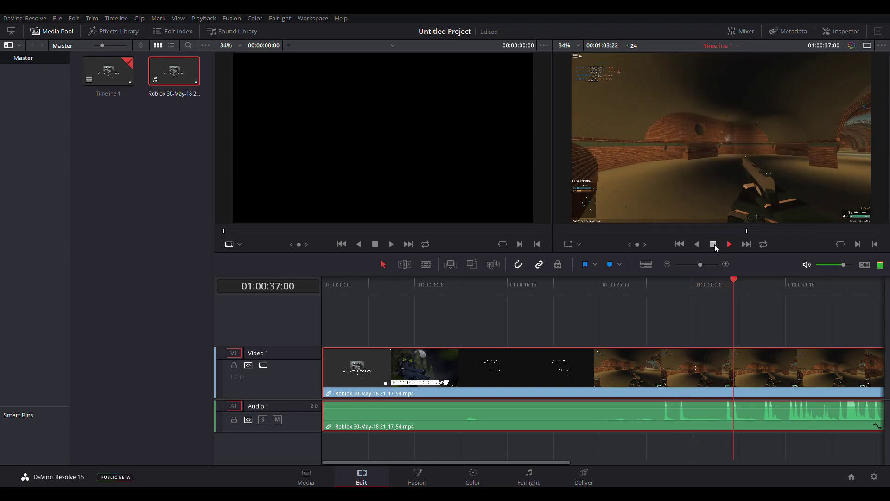
pyautogui.click(714, 245)
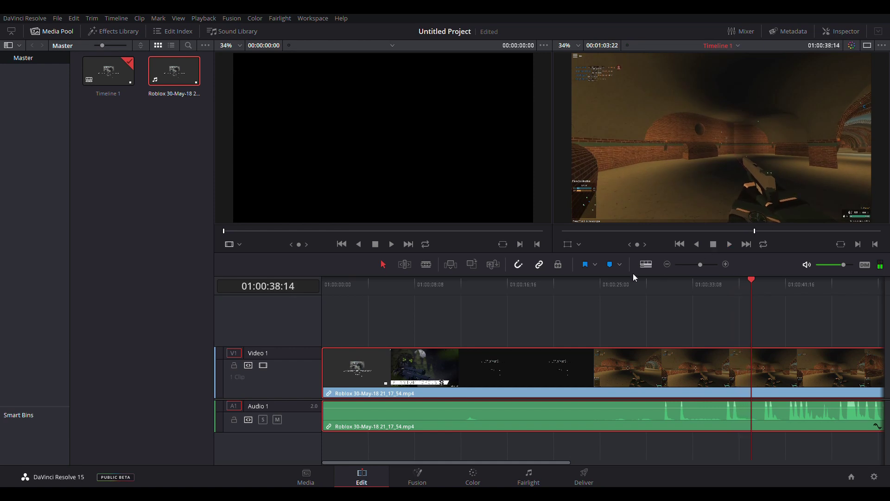
# Step: Split the gameplay clip on the timeline at about 01:00:31 with the blade tool
pyautogui.moveTo(589, 384); pyautogui.dragTo(520, 354)
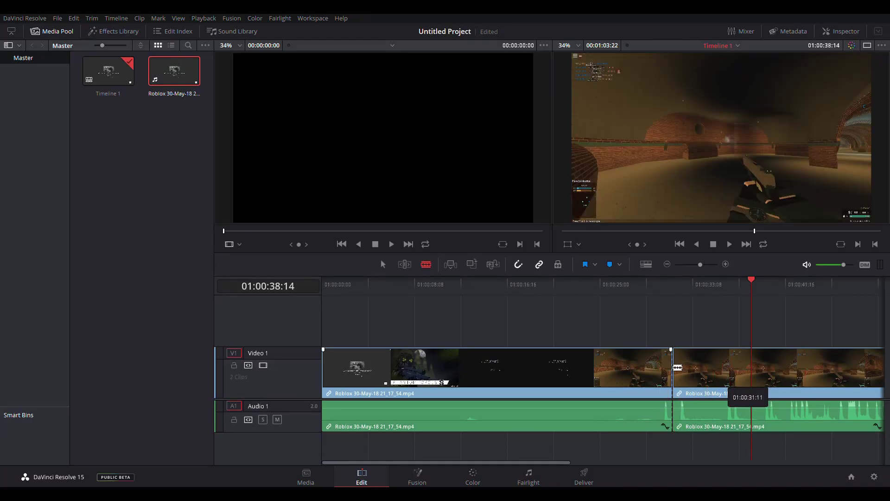
pyautogui.click(429, 271)
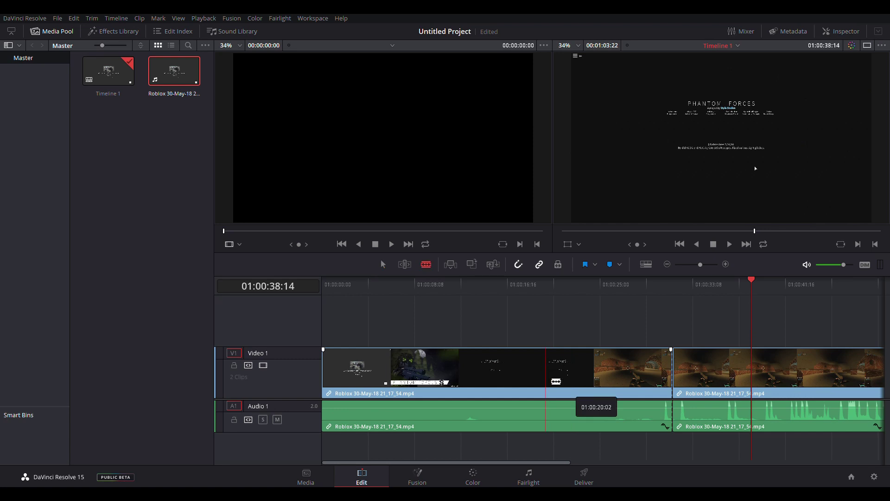
# Step: Slip the first segment's footage back and forth in Trim Edit mode to try different portions of the source
pyautogui.click(404, 265)
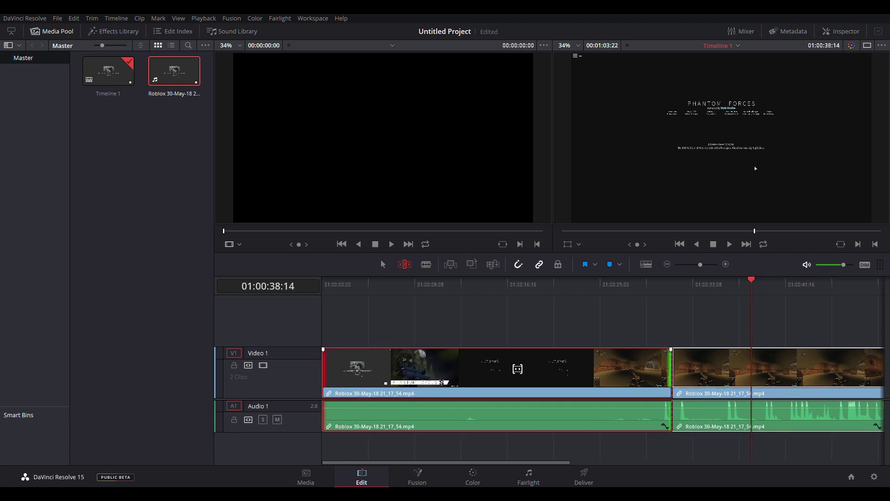
pyautogui.moveTo(518, 369)
pyautogui.mouseDown()
pyautogui.moveTo(74, 363)
pyautogui.moveTo(527, 359)
pyautogui.mouseUp()
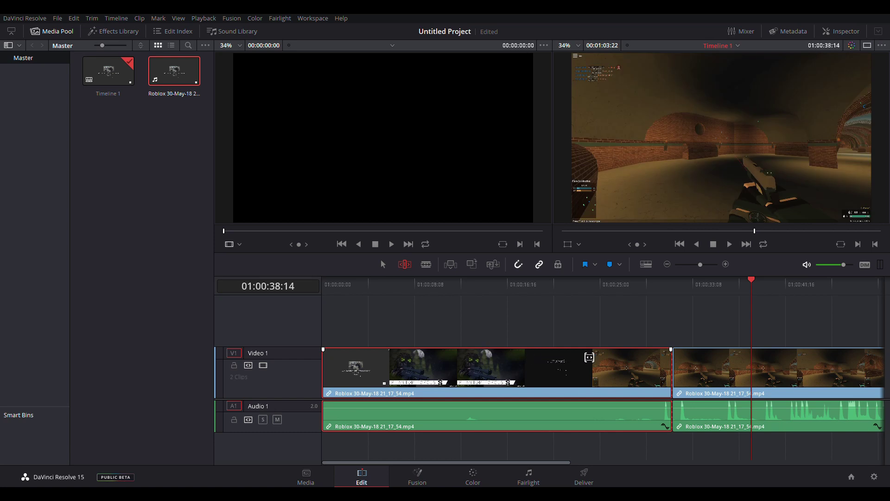
pyautogui.moveTo(572, 386); pyautogui.dragTo(446, 384)
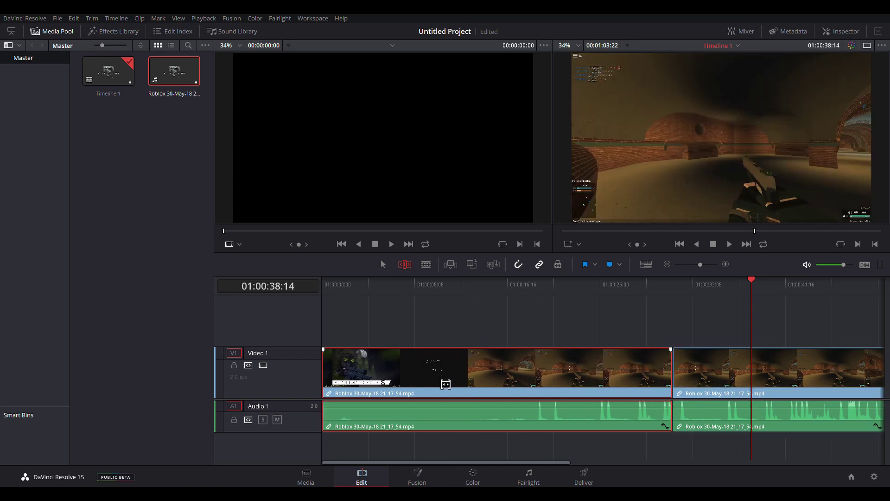
pyautogui.moveTo(572, 387); pyautogui.dragTo(533, 394)
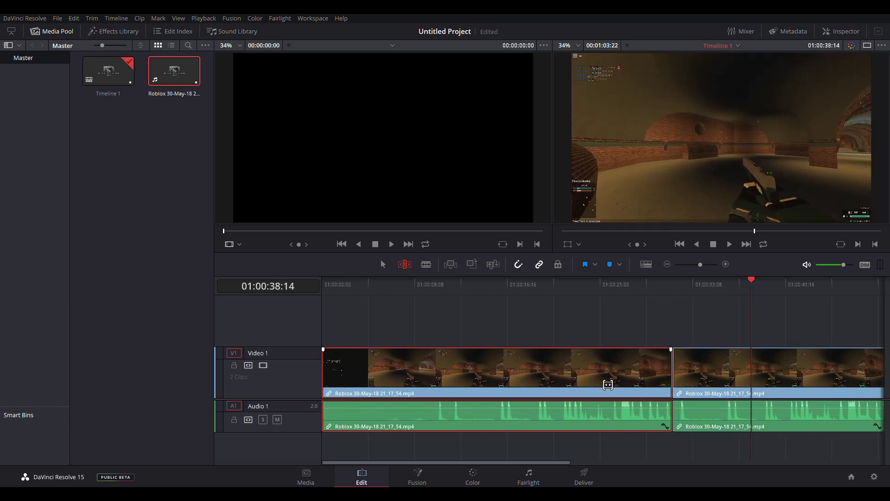
pyautogui.moveTo(606, 385); pyautogui.dragTo(448, 384)
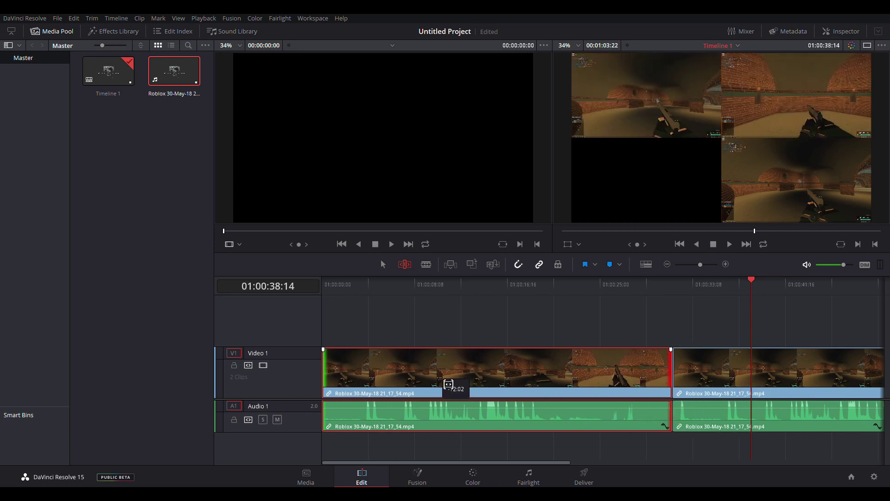
pyautogui.moveTo(448, 384); pyautogui.dragTo(502, 386)
pyautogui.moveTo(631, 383); pyautogui.dragTo(863, 397)
pyautogui.moveTo(469, 383); pyautogui.dragTo(635, 386)
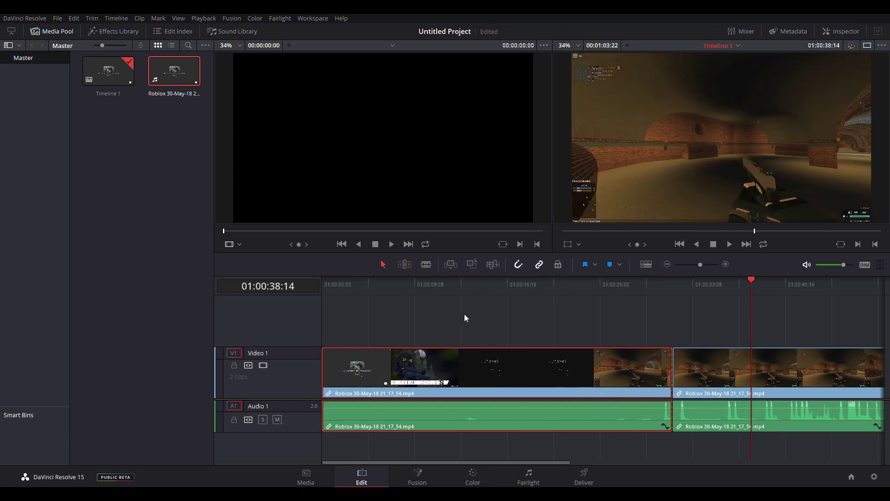
# Step: Cut the second segment once more with the blade tool and undo all cuts and slip edits on the clip
pyautogui.moveTo(593, 367); pyautogui.dragTo(571, 381)
pyautogui.press('b')
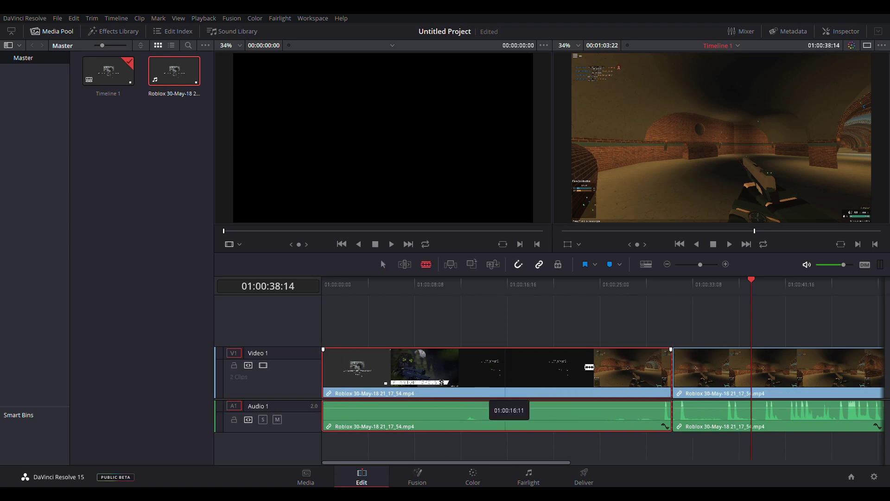
pyautogui.click(714, 412)
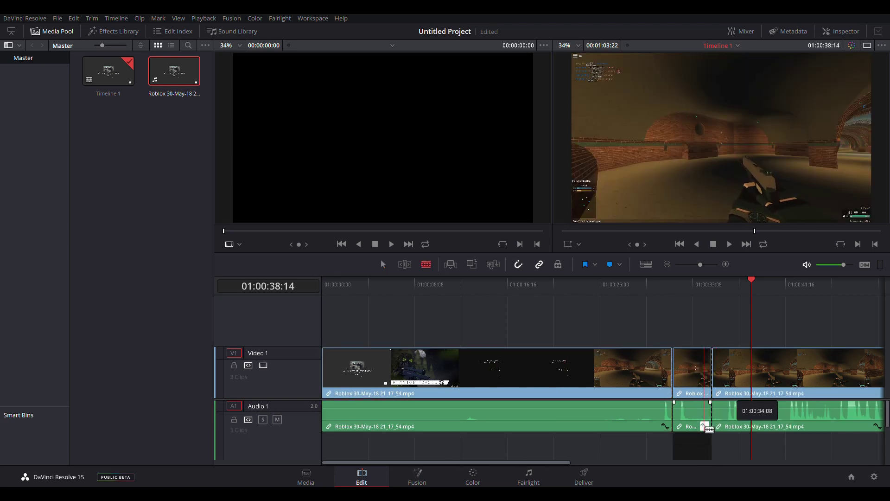
pyautogui.hotkey('ctrl', 'z')
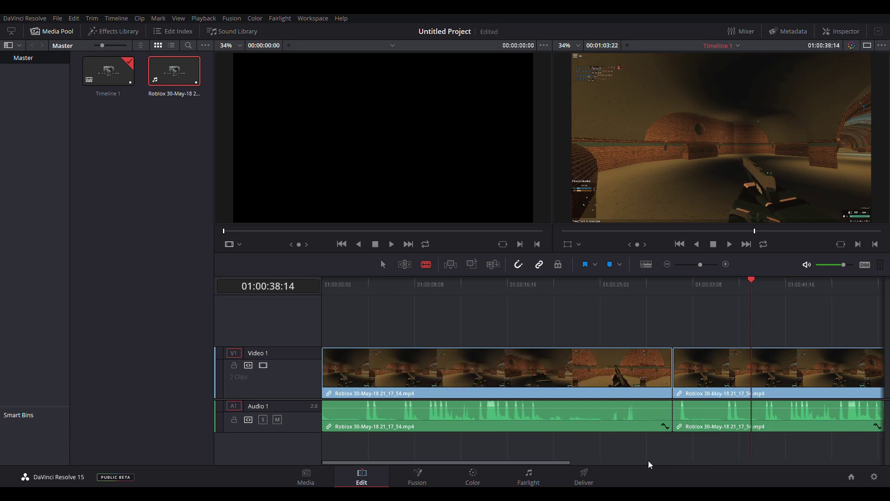
pyautogui.hotkey('ctrl', 'z')
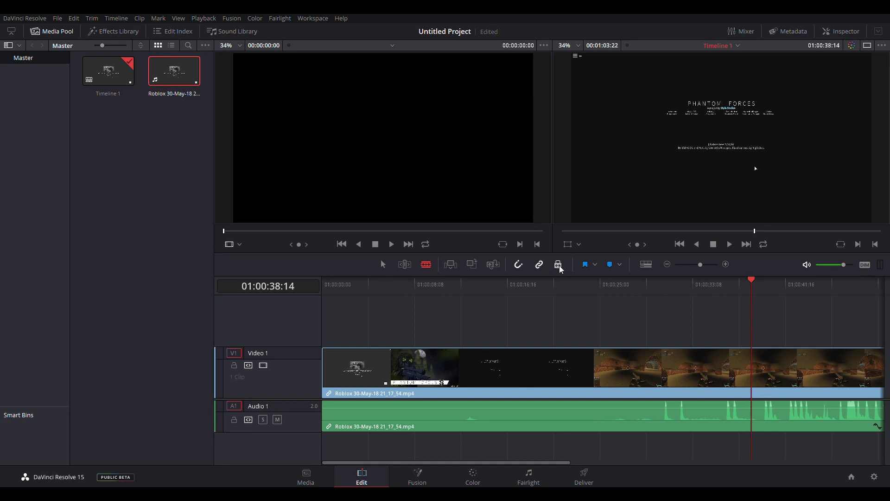
# Step: Look over the Media page and switch to the Fusion page for the timeline clip
pyautogui.click(310, 482)
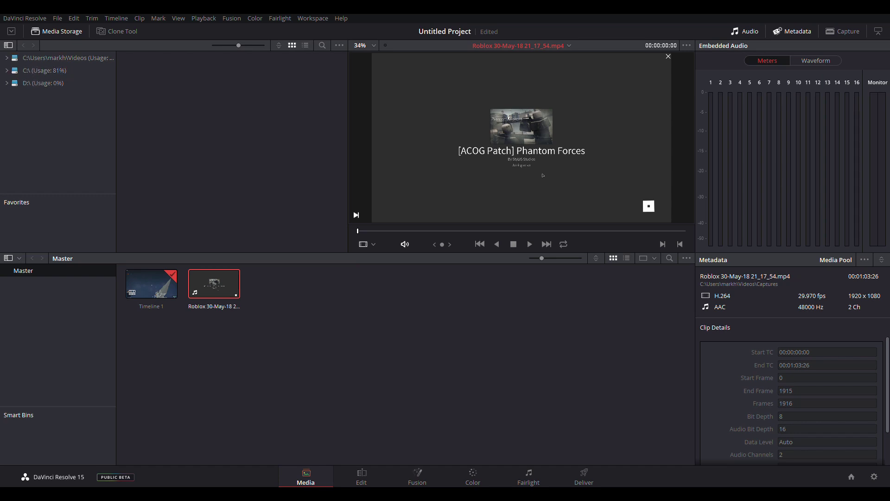
pyautogui.click(362, 477)
pyautogui.click(417, 477)
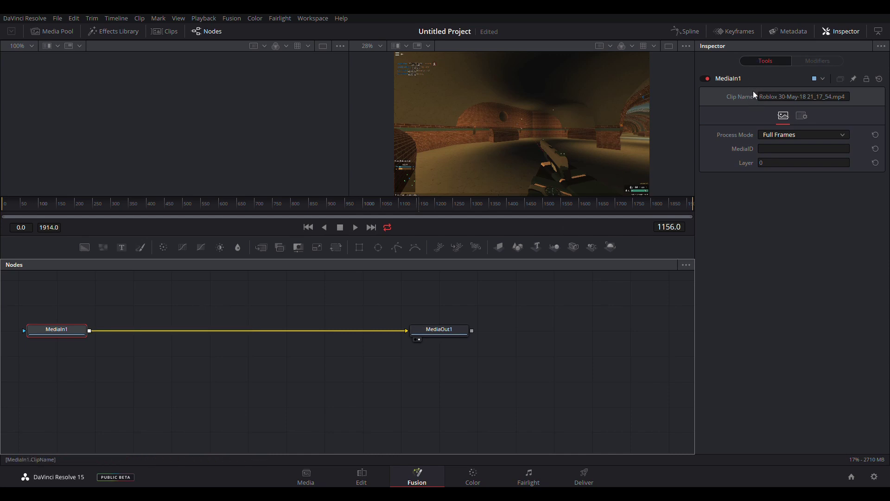
pyautogui.click(749, 33)
pyautogui.click(751, 31)
# Step: Add a Text node merged over the clip and move the Merge1 and Text1 nodes apart in the node graph
pyautogui.click(121, 248)
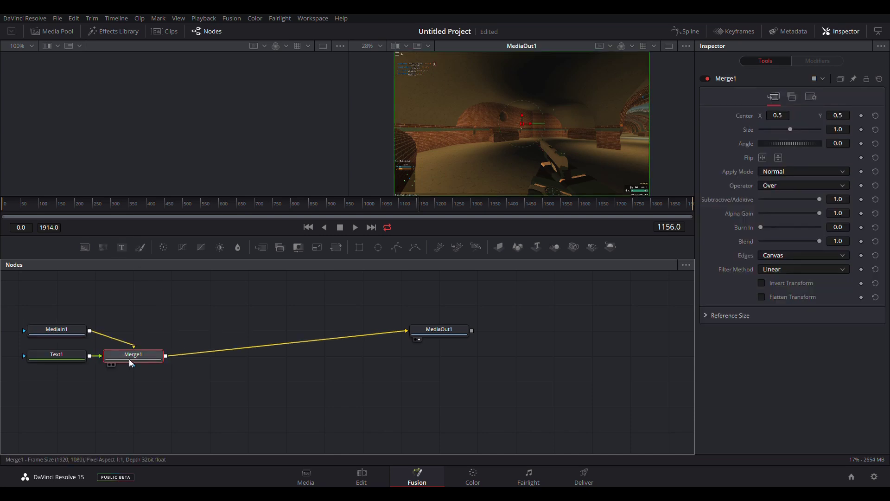
pyautogui.moveTo(131, 359); pyautogui.dragTo(219, 349)
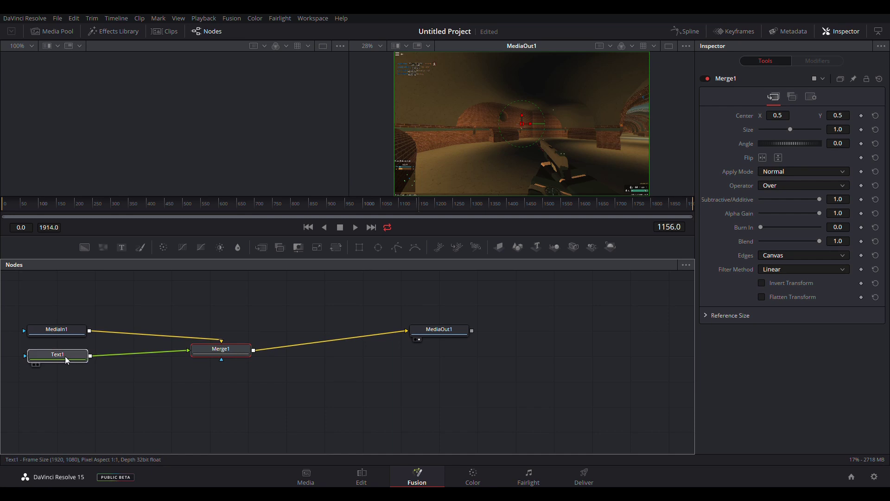
pyautogui.moveTo(65, 356); pyautogui.dragTo(152, 379)
# Step: Set the styled text of the Text1 node to "pew", replacing the trial text "hhfhfh"
pyautogui.click(152, 379)
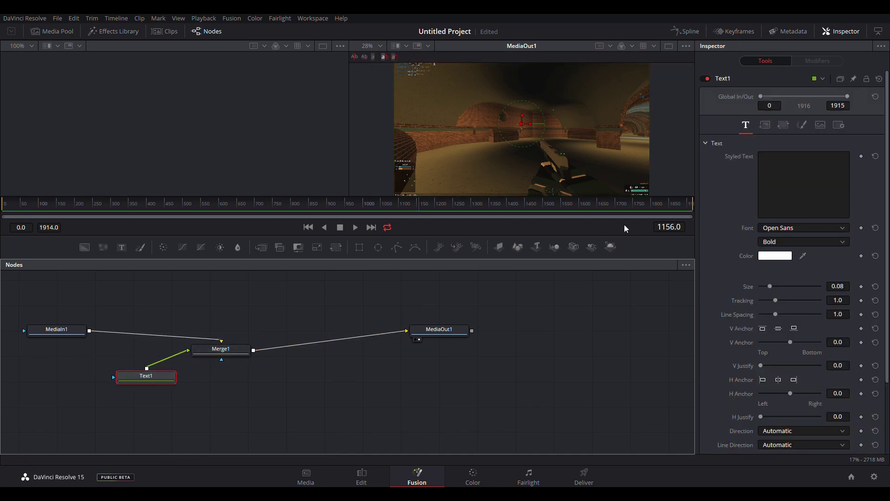
pyautogui.click(795, 170)
pyautogui.write('hhfhfh')
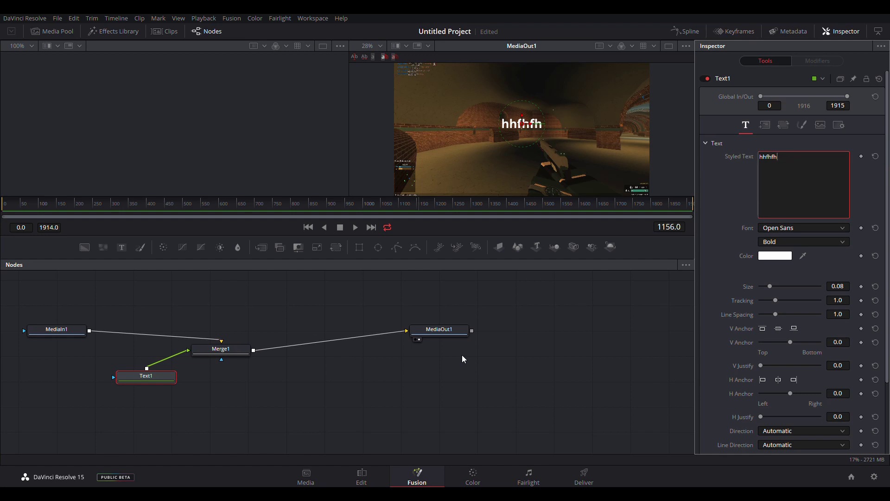
pyautogui.press('BackSpace')
pyautogui.press('BackSpace')
pyautogui.press('BackSpace')
pyautogui.press('BackSpace')
pyautogui.press('BackSpace')
pyautogui.press('BackSpace')
pyautogui.write('pew')
# Step: Reposition the Merge1 and Text1 nodes in the graph and set the text's font to Comic Sans MS Italic
pyautogui.moveTo(250, 349); pyautogui.dragTo(288, 341)
pyautogui.moveTo(148, 384); pyautogui.dragTo(168, 396)
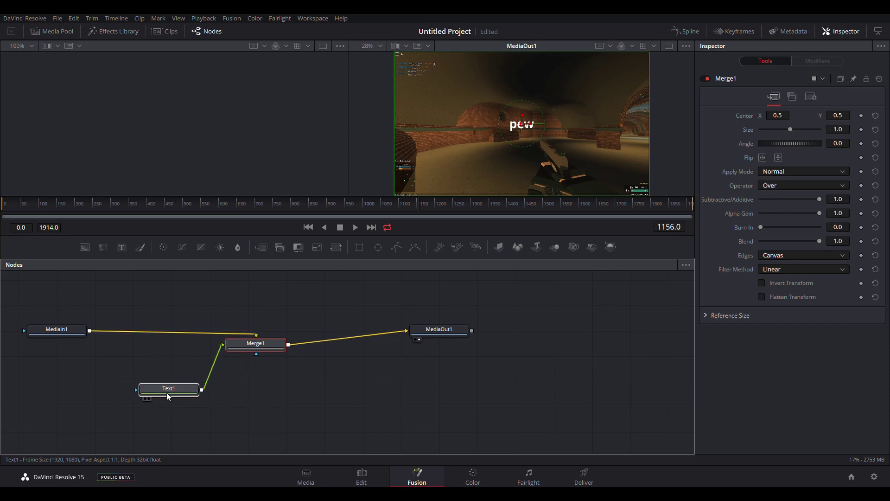
pyautogui.click(168, 396)
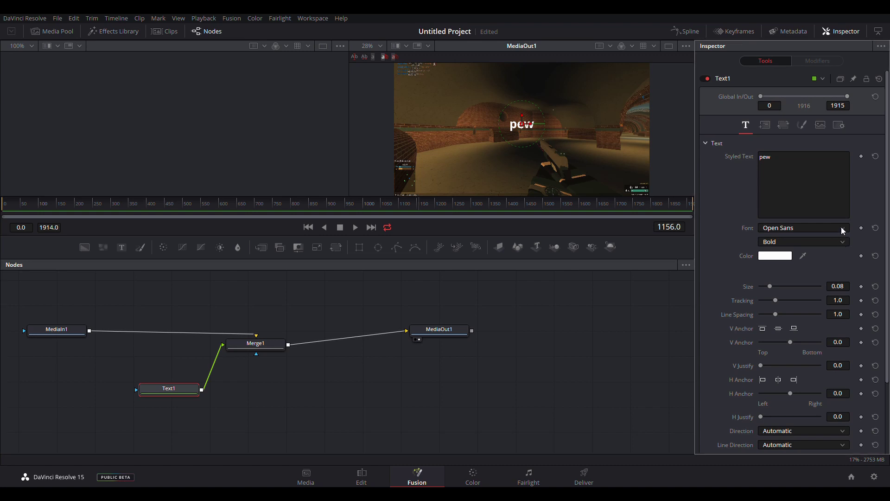
pyautogui.click(808, 309)
pyautogui.click(790, 271)
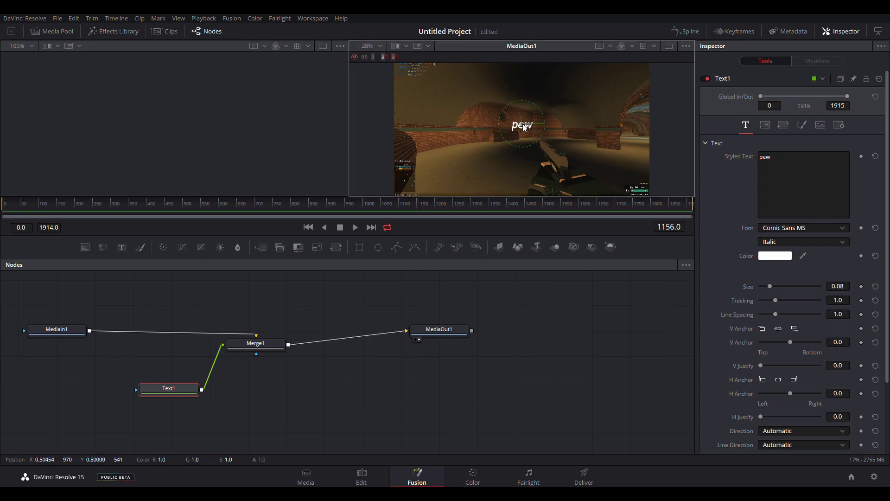
# Step: Move the "pew" text to the left of and below the centre of the video frame
pyautogui.moveTo(515, 131); pyautogui.dragTo(465, 145)
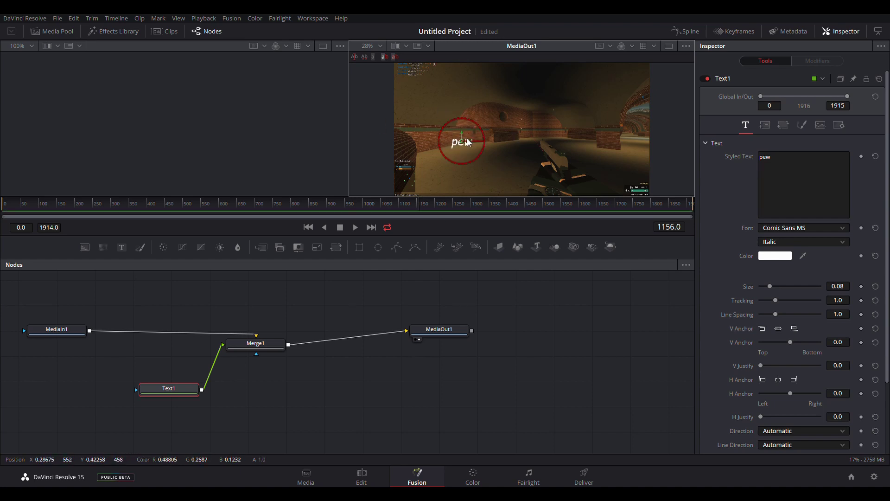
pyautogui.moveTo(483, 117); pyautogui.dragTo(494, 155)
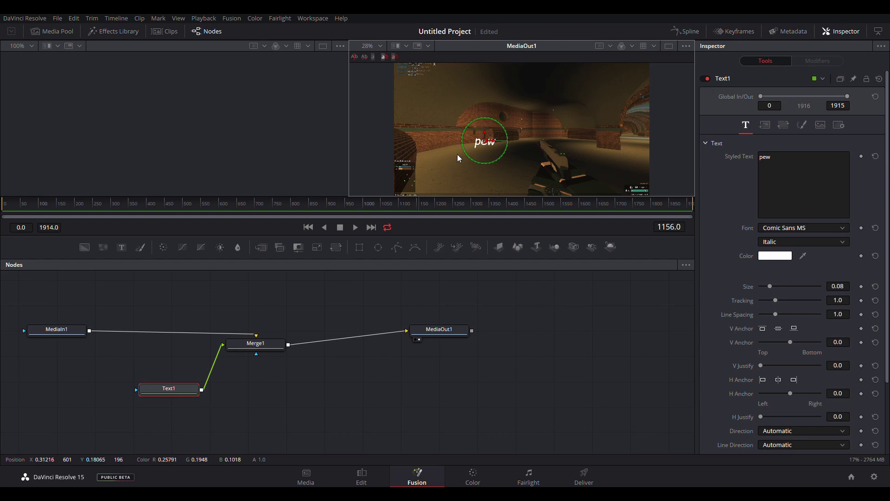
pyautogui.moveTo(506, 141); pyautogui.dragTo(468, 145)
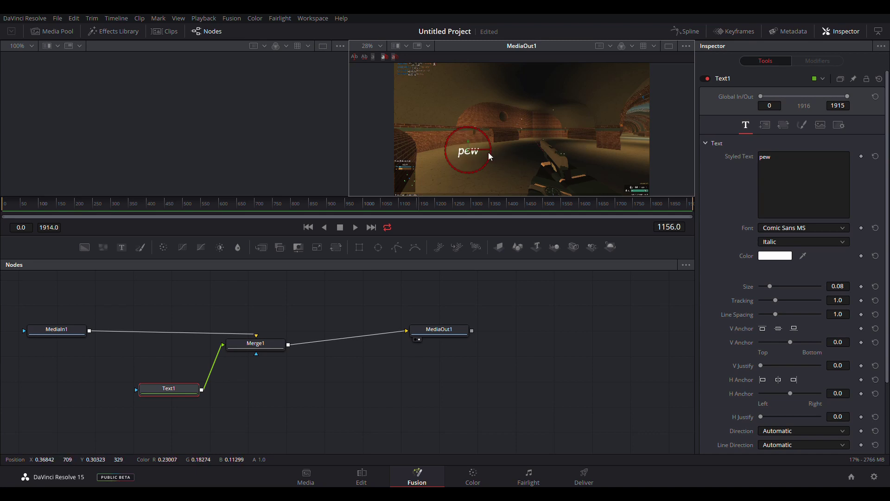
pyautogui.scroll(-5, 530, 118)
pyautogui.scroll(5, 500, 127)
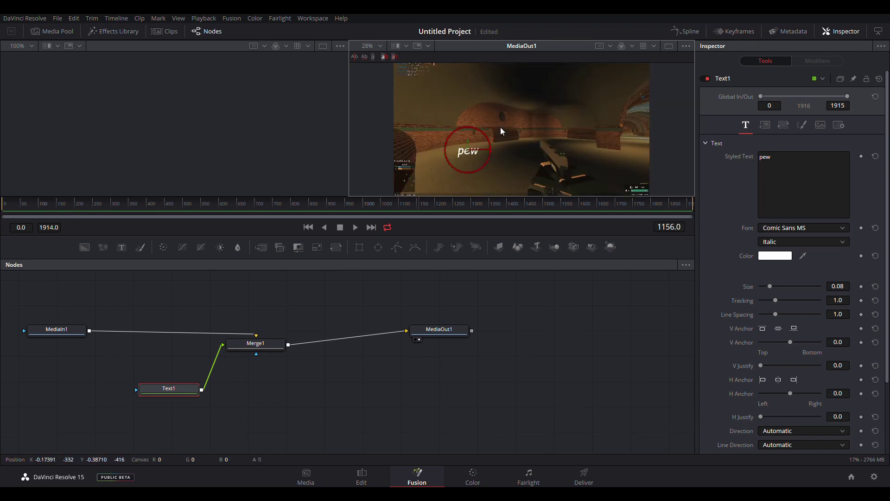
pyautogui.scroll(-5, 500, 128)
pyautogui.scroll(5, 491, 136)
pyautogui.scroll(-5, 491, 135)
pyautogui.scroll(5, 491, 135)
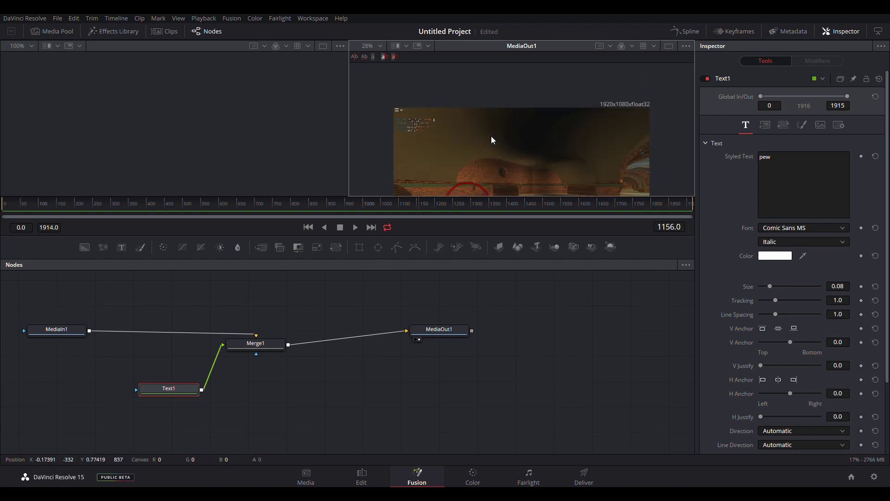
# Step: Move the "pew" text above and to the right of the video frame's centre and set its size to 0.5
pyautogui.scroll(-2, 491, 135)
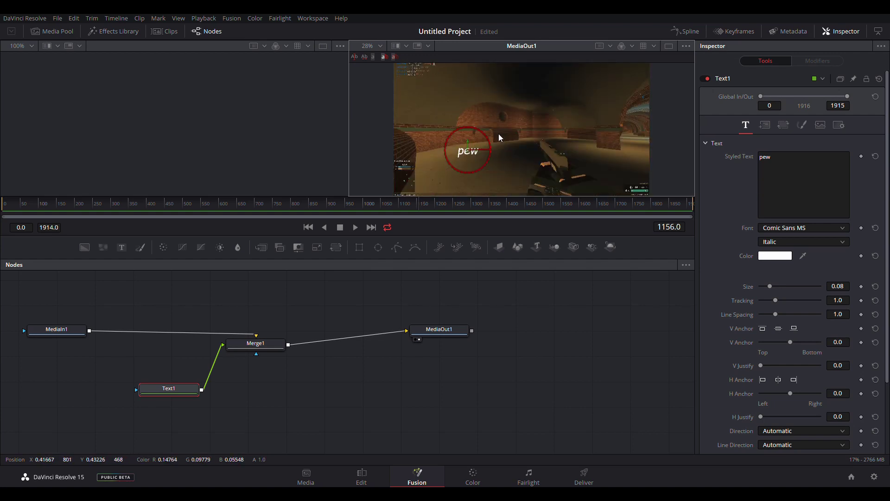
pyautogui.moveTo(467, 152); pyautogui.dragTo(544, 116)
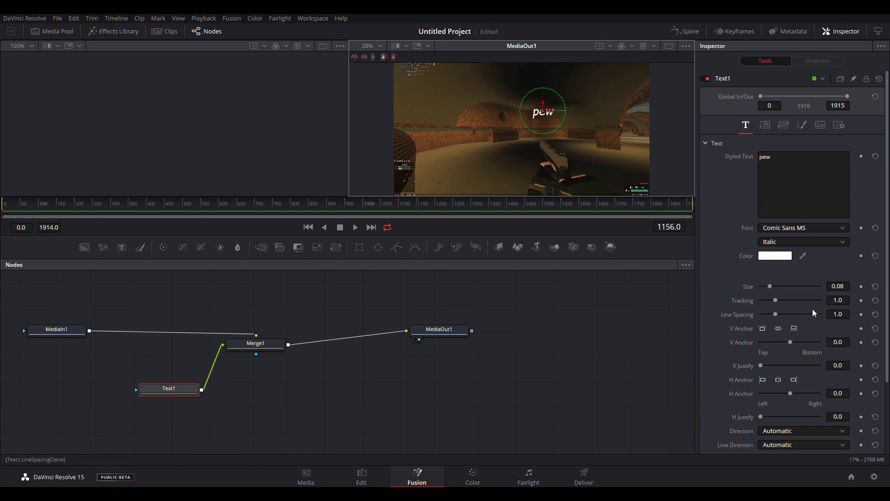
pyautogui.scroll(-3, 813, 310)
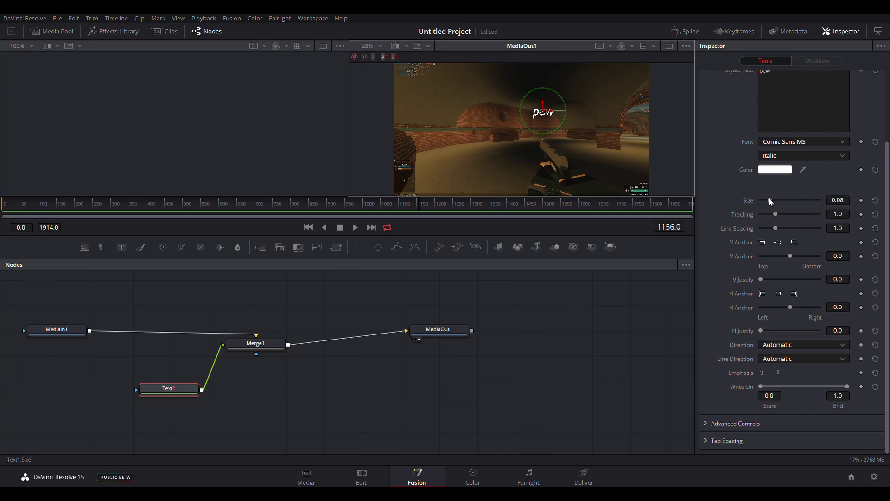
pyautogui.moveTo(770, 200); pyautogui.dragTo(859, 200)
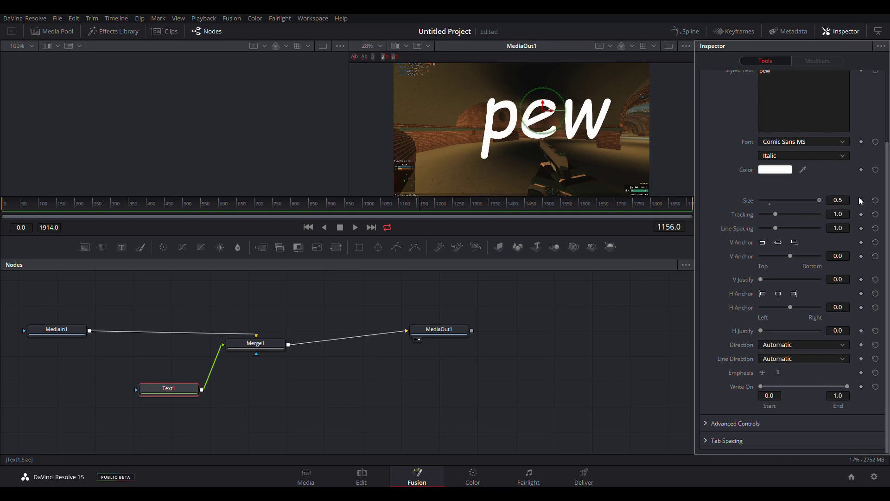
# Step: Set the "pew" text's tracking to 0.913 and its color to dark red
pyautogui.moveTo(775, 214)
pyautogui.mouseDown()
pyautogui.moveTo(807, 214)
pyautogui.moveTo(744, 221)
pyautogui.moveTo(774, 219)
pyautogui.mouseUp()
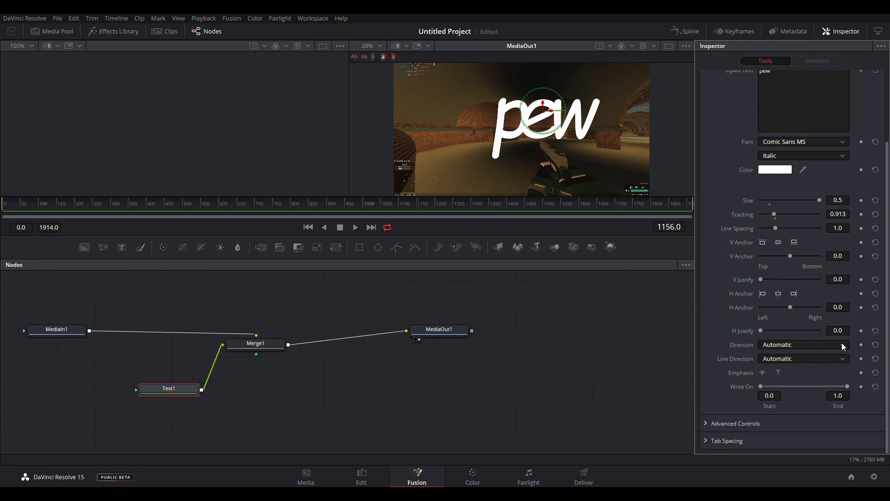
pyautogui.scroll(3, 804, 271)
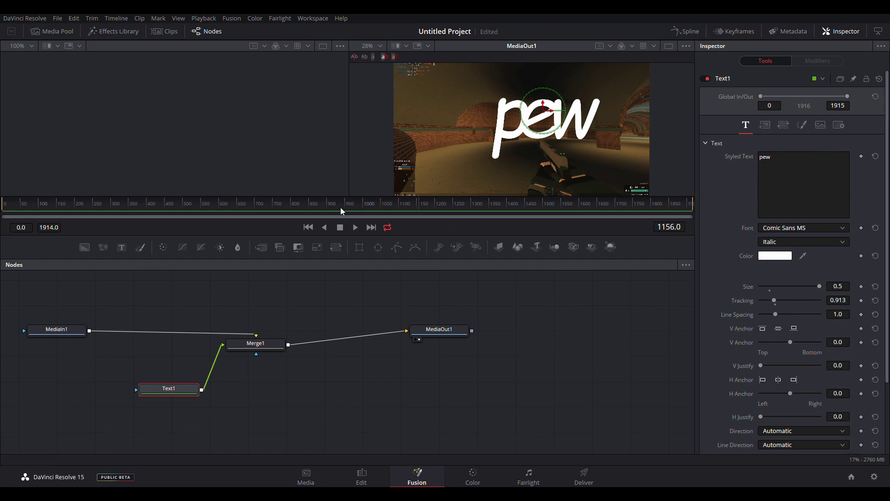
pyautogui.click(554, 333)
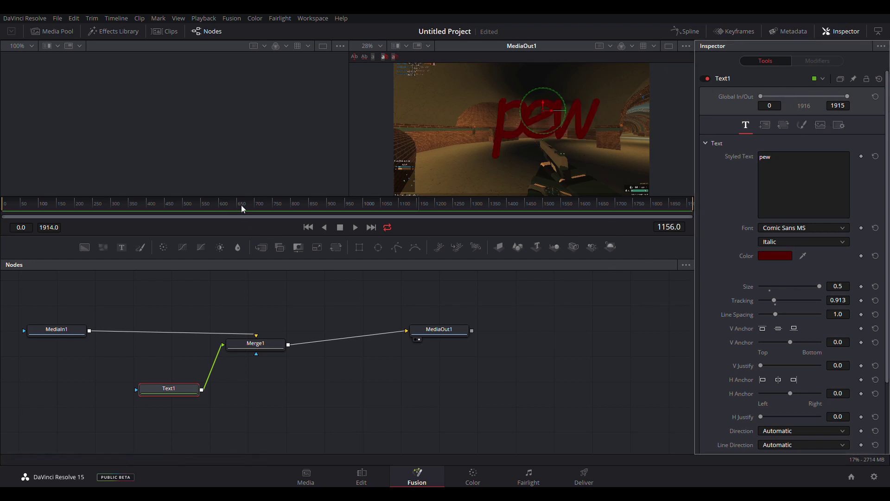
# Step: Scrub back to frame 506 and play a section before frame 1105 to preview the red text over the clip
pyautogui.moveTo(418, 214); pyautogui.dragTo(185, 205)
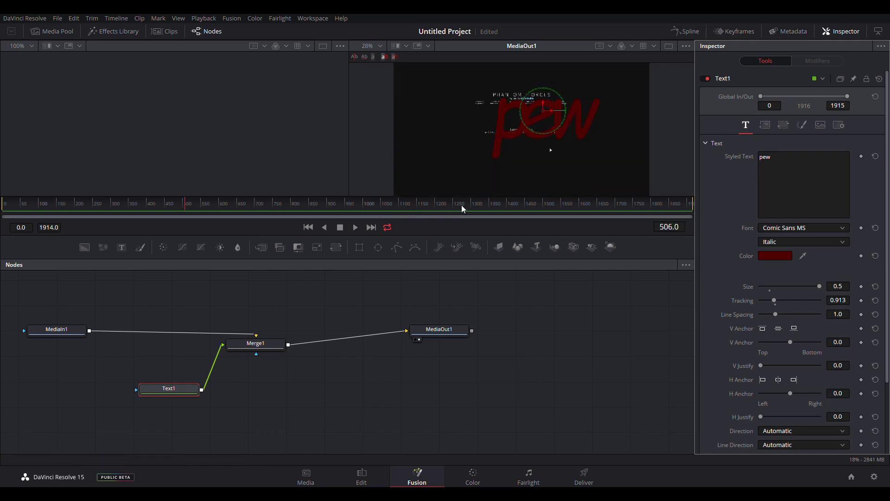
pyautogui.click(372, 210)
pyautogui.click(355, 227)
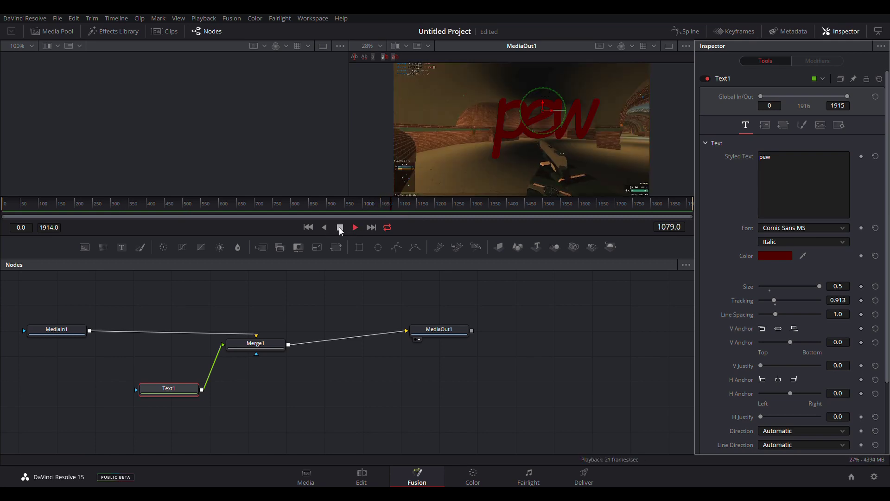
pyautogui.click(340, 231)
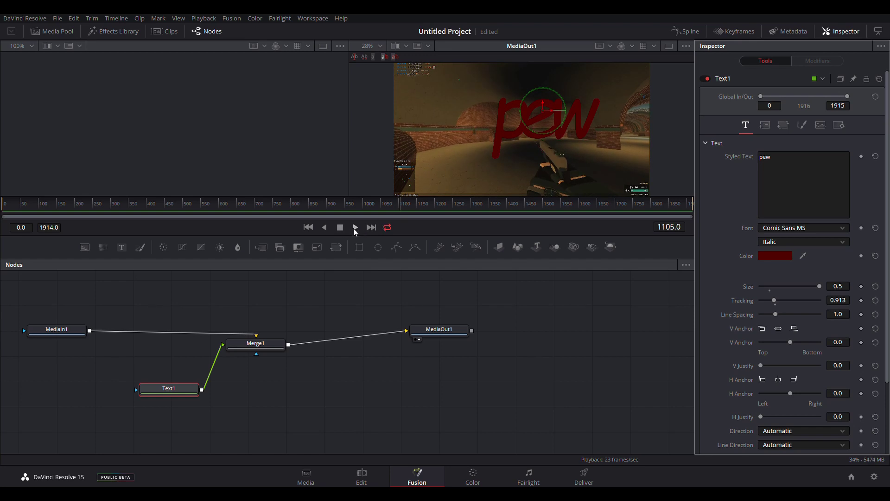
# Step: Limit the Text1 node's global in/out range to frames 1093 through 1101
pyautogui.moveTo(397, 207); pyautogui.dragTo(397, 207)
pyautogui.click(779, 107)
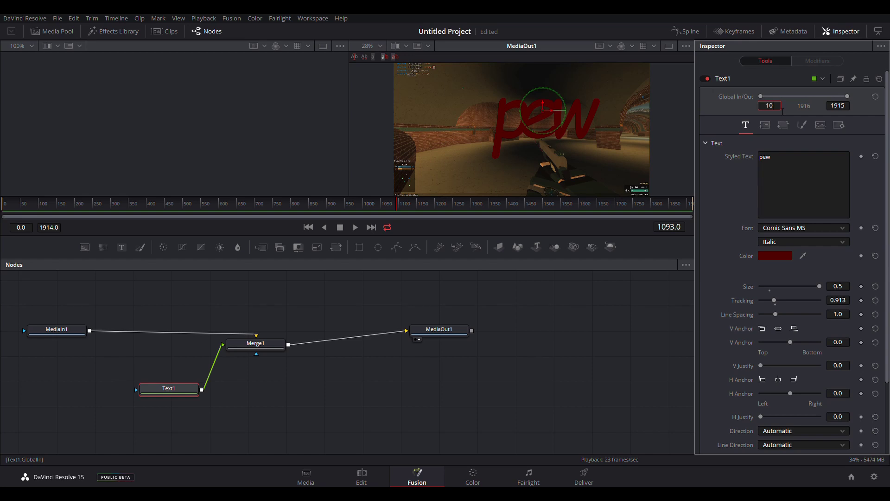
pyautogui.write('1093')
pyautogui.press('Return')
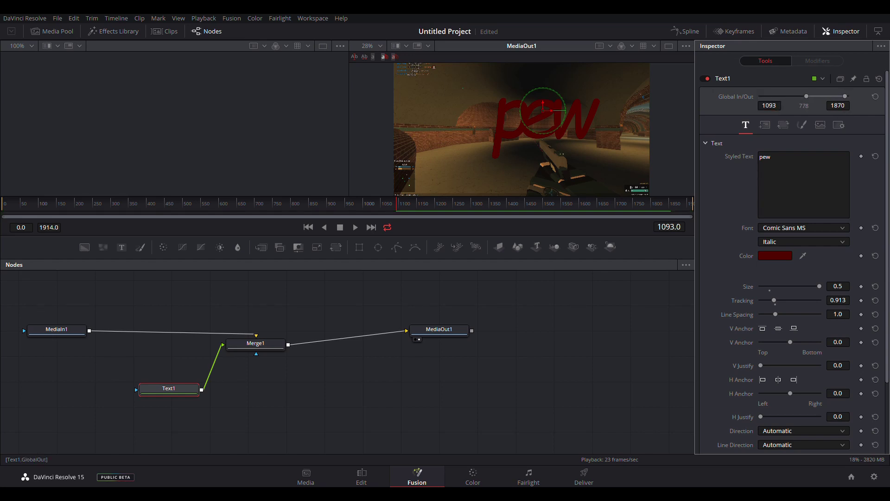
pyautogui.moveTo(843, 96); pyautogui.dragTo(807, 97)
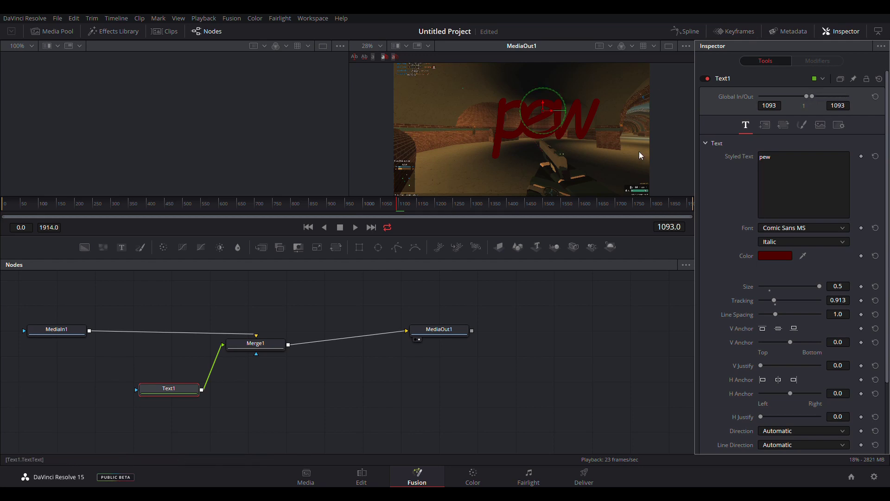
pyautogui.moveTo(398, 205); pyautogui.dragTo(401, 207)
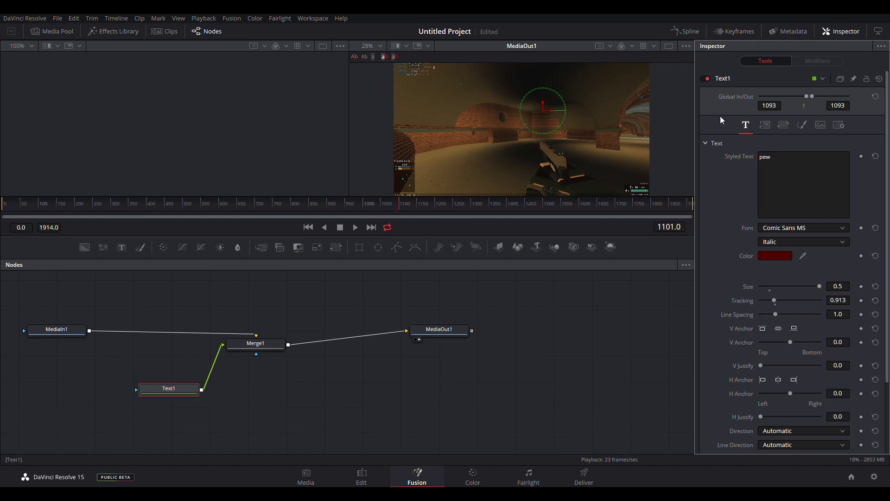
pyautogui.click(852, 110)
pyautogui.write('1101')
# Step: Play the clip from before frame 1093 to check when the "pew" text appears and disappears
pyautogui.click(324, 206)
pyautogui.click(355, 227)
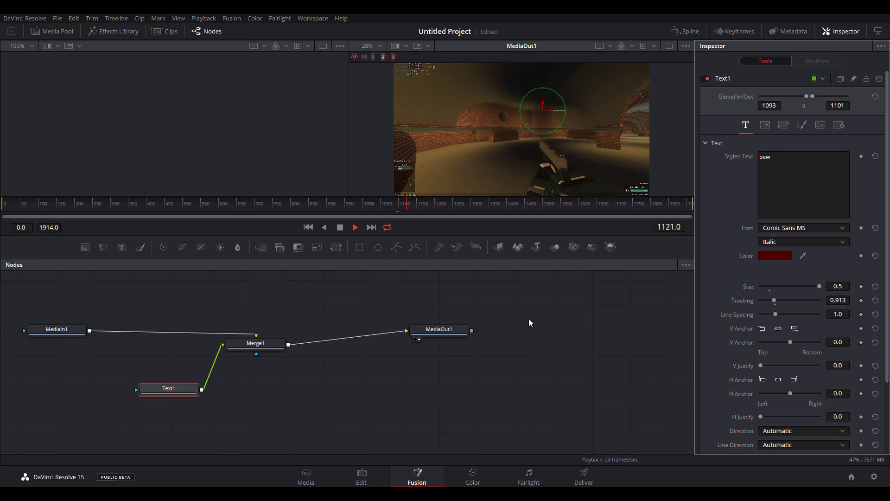
pyautogui.click(340, 228)
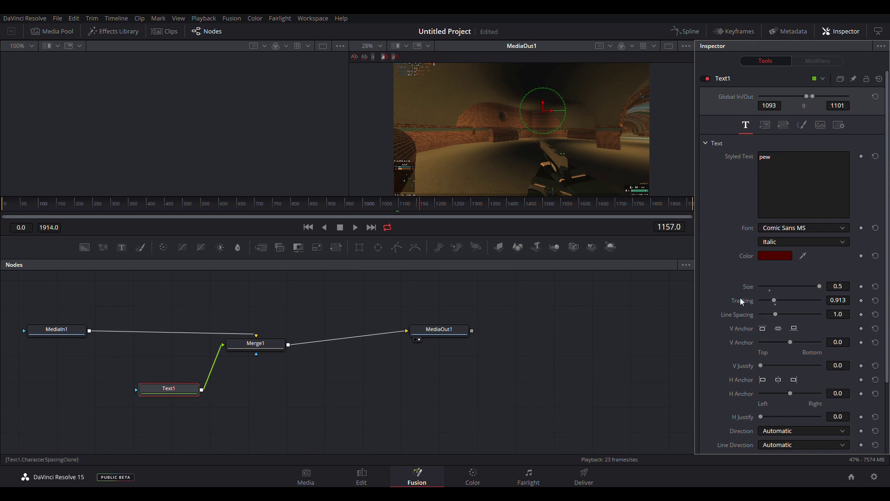
# Step: Examine the text's Advanced Controls and Tab Spacing settings, try shifting the tab 1 position and reset it
pyautogui.scroll(-3, 808, 304)
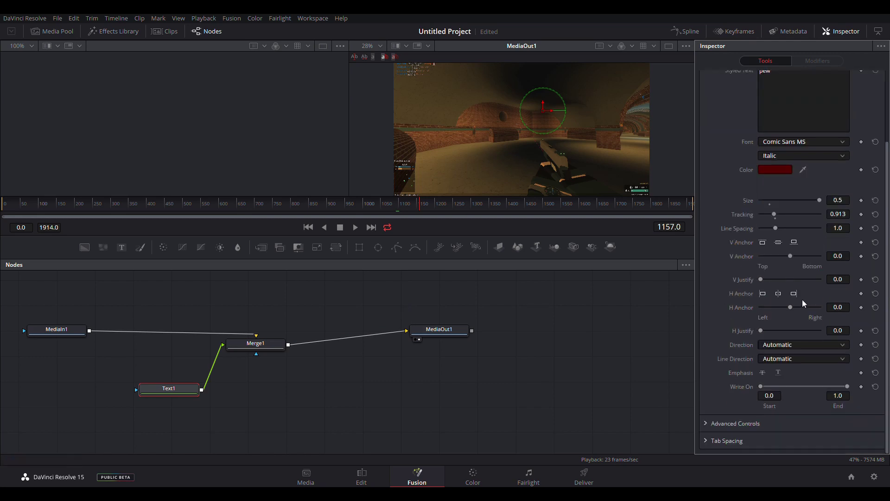
pyautogui.click(706, 423)
pyautogui.scroll(-3, 723, 377)
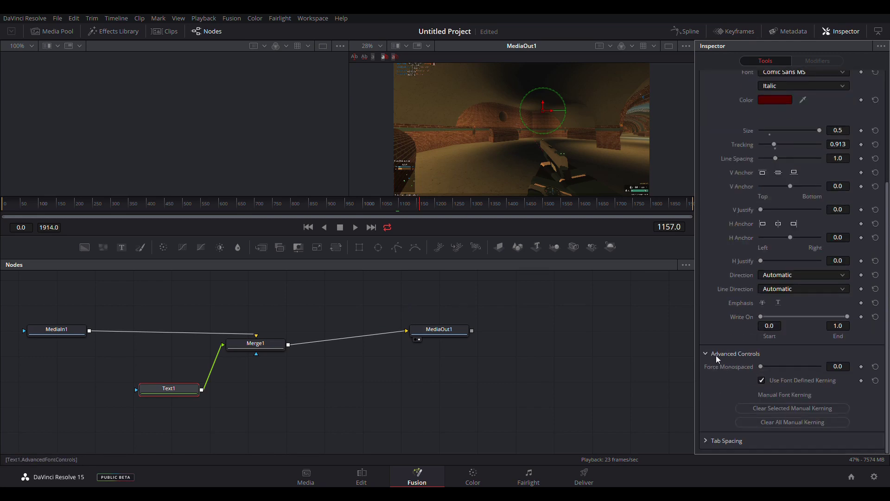
pyautogui.click(705, 354)
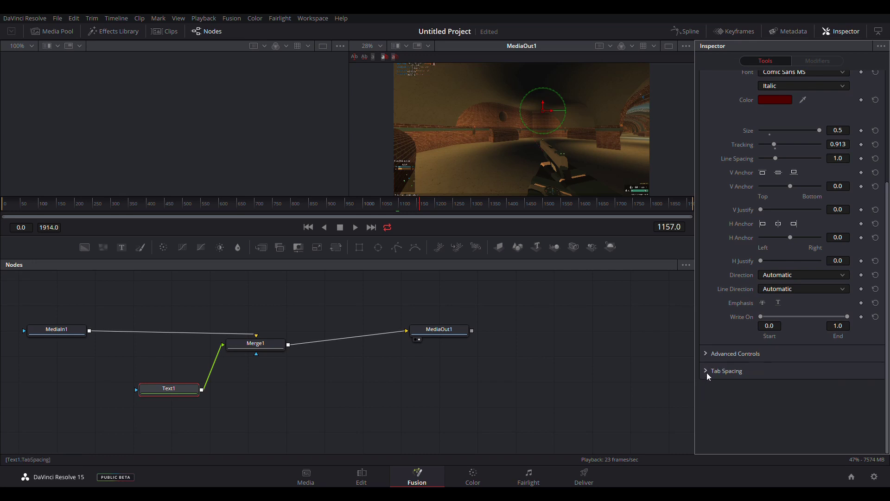
pyautogui.click(708, 371)
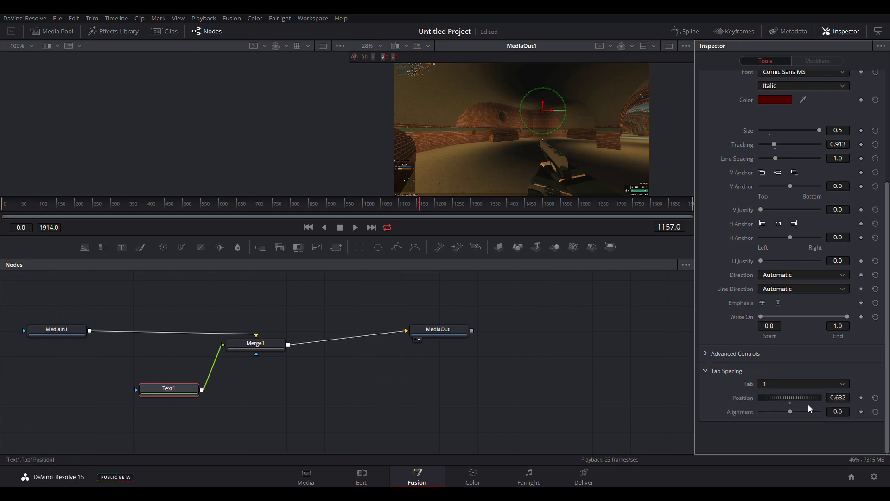
pyautogui.moveTo(694, 405); pyautogui.dragTo(293, 394)
pyautogui.click(877, 399)
pyautogui.click(708, 372)
pyautogui.scroll(3, 822, 380)
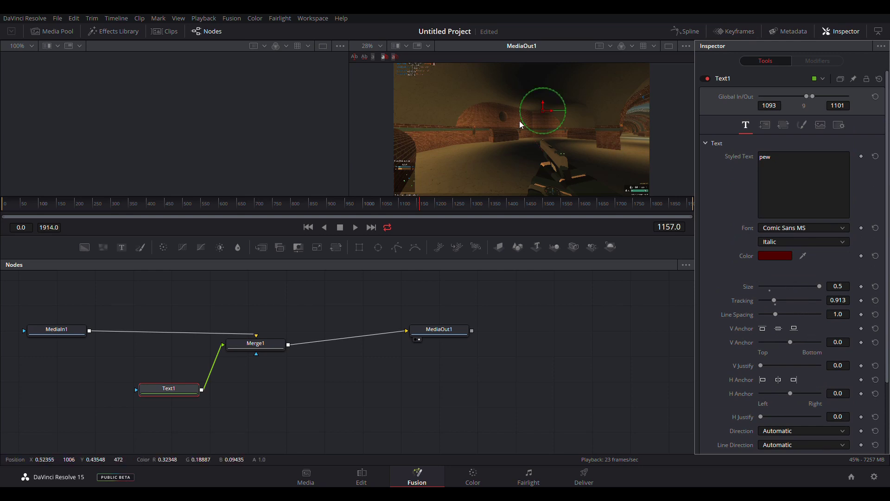
# Step: Play the clip from frame 1141, inspect the Merge1 node's settings and scrub back through the footage
pyautogui.click(414, 202)
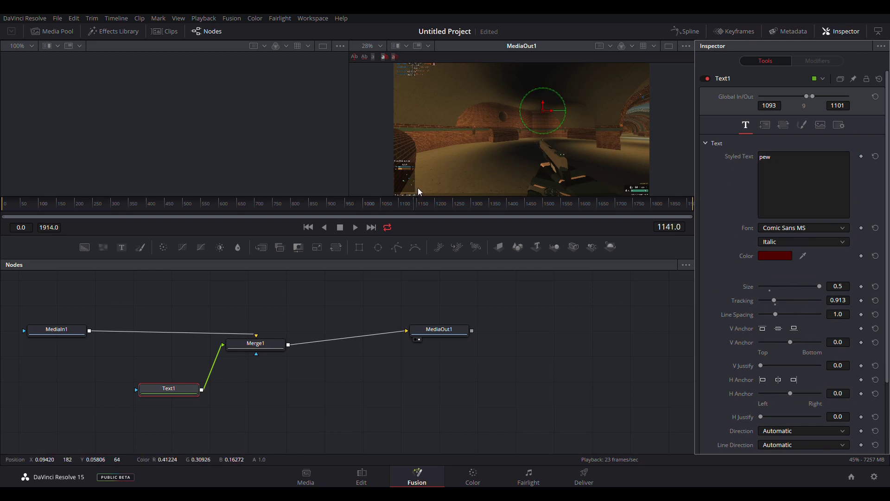
pyautogui.press('space')
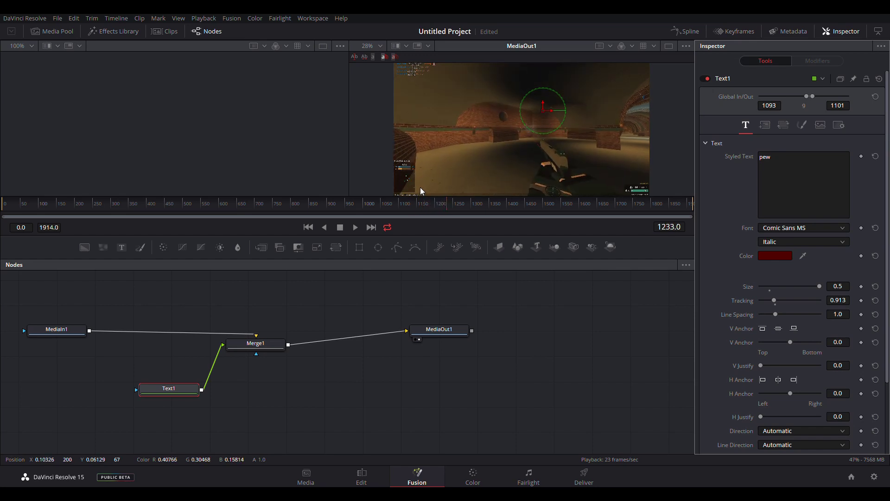
pyautogui.click(246, 353)
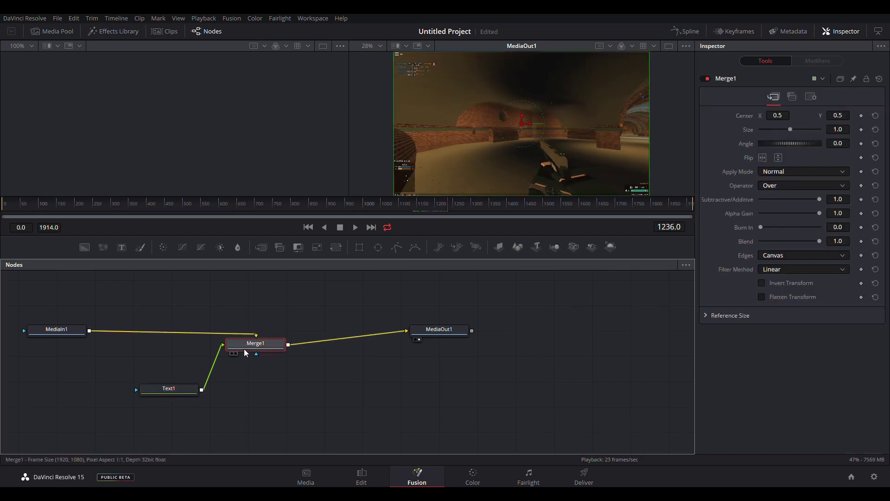
pyautogui.moveTo(435, 200); pyautogui.dragTo(421, 207)
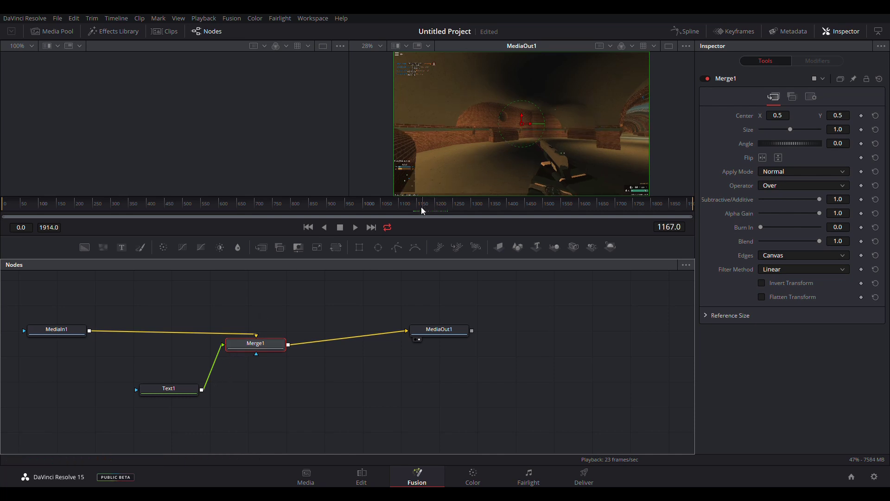
# Step: Restore the Text1 node's global in/out range to 0 through 1915 and move the playhead to frame 877
pyautogui.click(182, 388)
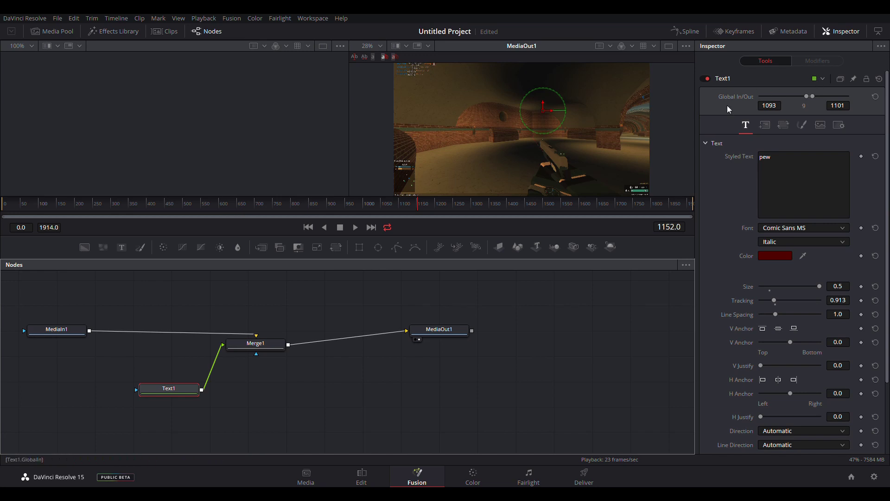
pyautogui.moveTo(808, 96); pyautogui.dragTo(692, 98)
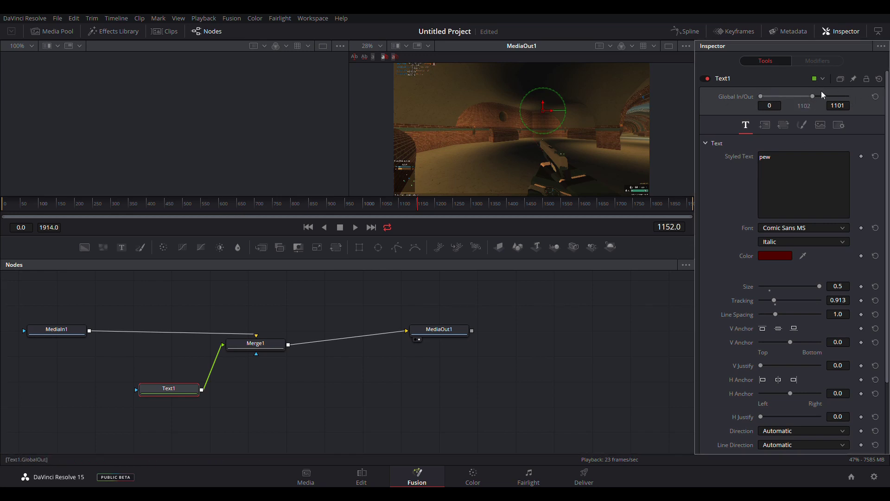
pyautogui.moveTo(813, 97); pyautogui.dragTo(849, 98)
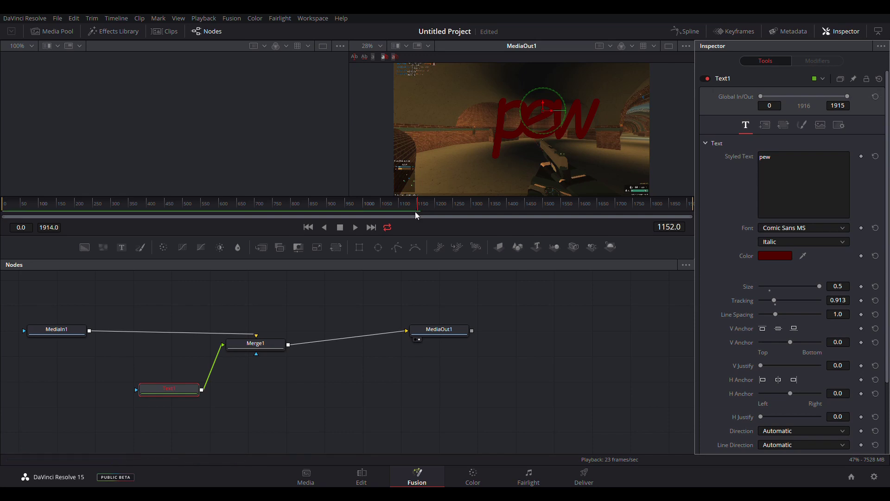
pyautogui.moveTo(431, 202); pyautogui.dragTo(323, 251)
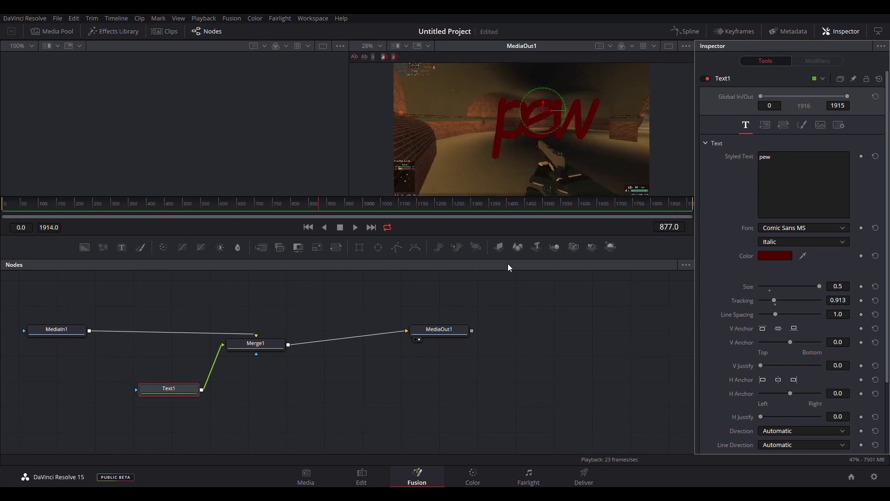
# Step: Try the Circle and Path layout types on the "pew" text, repositioning the text in the frame for each
pyautogui.click(766, 126)
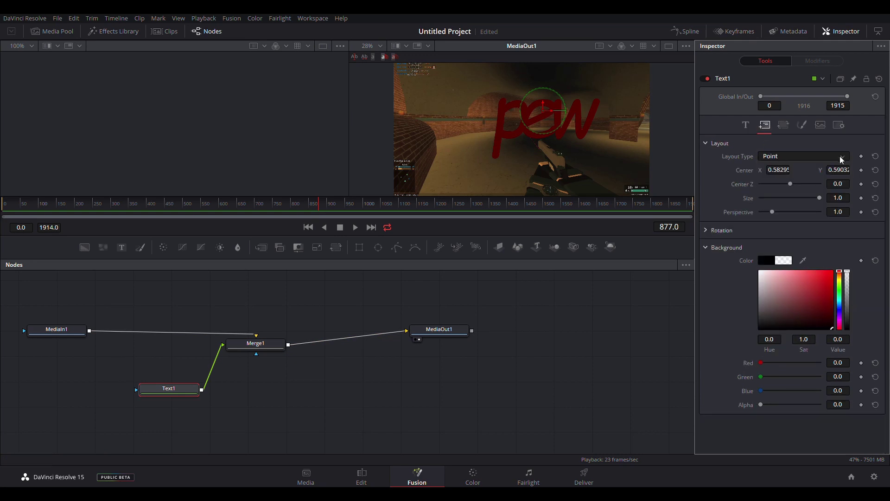
pyautogui.click(780, 185)
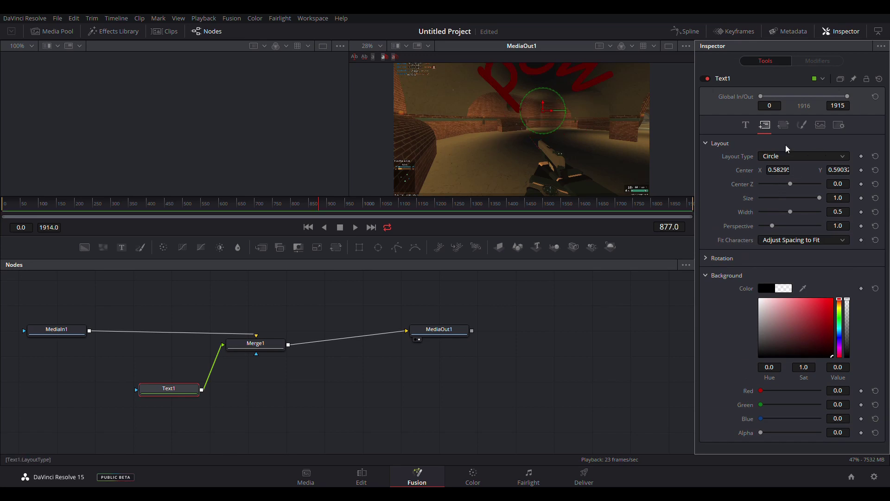
pyautogui.moveTo(542, 110); pyautogui.dragTo(532, 177)
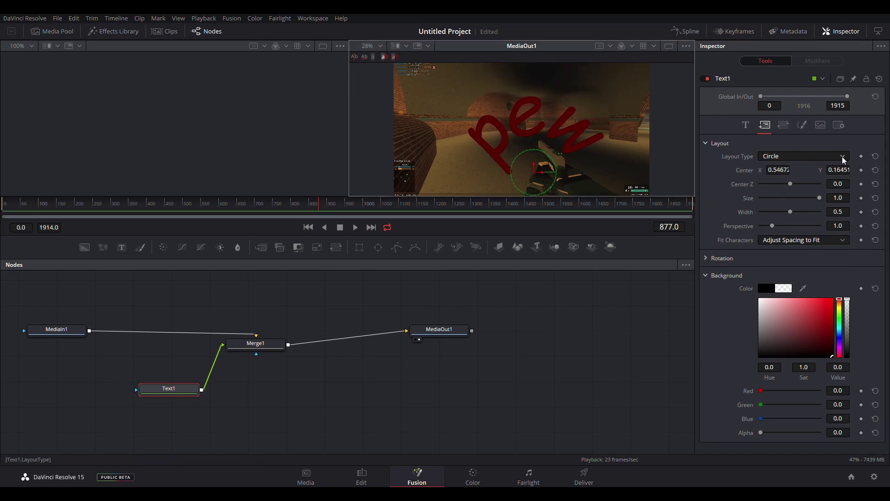
pyautogui.click(782, 193)
pyautogui.moveTo(533, 171); pyautogui.dragTo(481, 141)
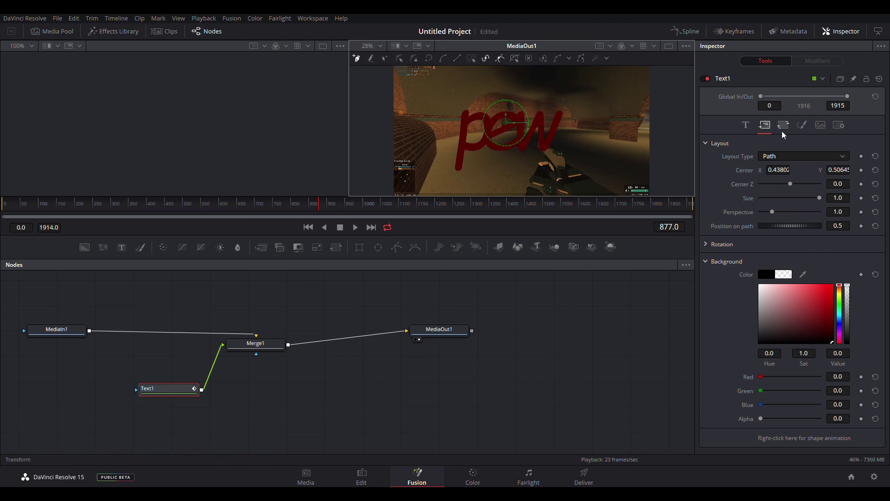
# Step: Set the text's layout type to Frame and move its centre to about X 0.465, Y 0.474
pyautogui.click(818, 180)
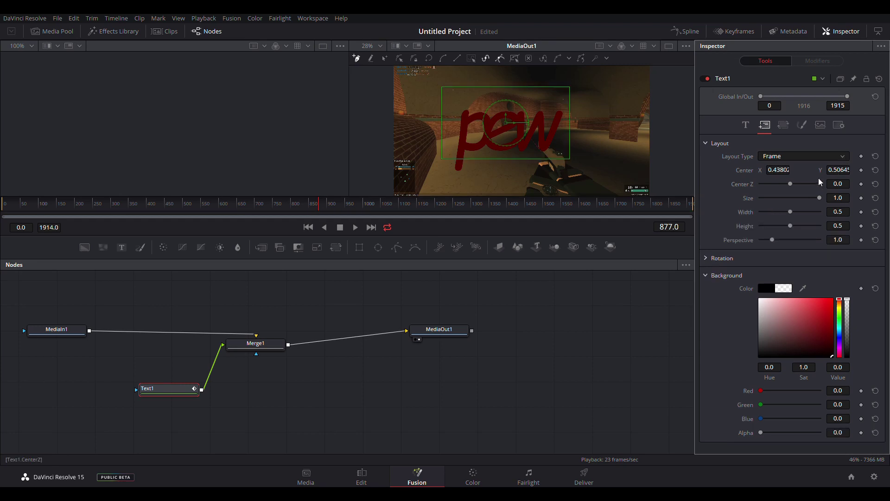
pyautogui.moveTo(514, 124)
pyautogui.mouseDown()
pyautogui.moveTo(564, 127)
pyautogui.moveTo(506, 146)
pyautogui.moveTo(570, 185)
pyautogui.moveTo(516, 145)
pyautogui.moveTo(506, 126)
pyautogui.moveTo(504, 142)
pyautogui.moveTo(549, 125)
pyautogui.moveTo(513, 128)
pyautogui.mouseUp()
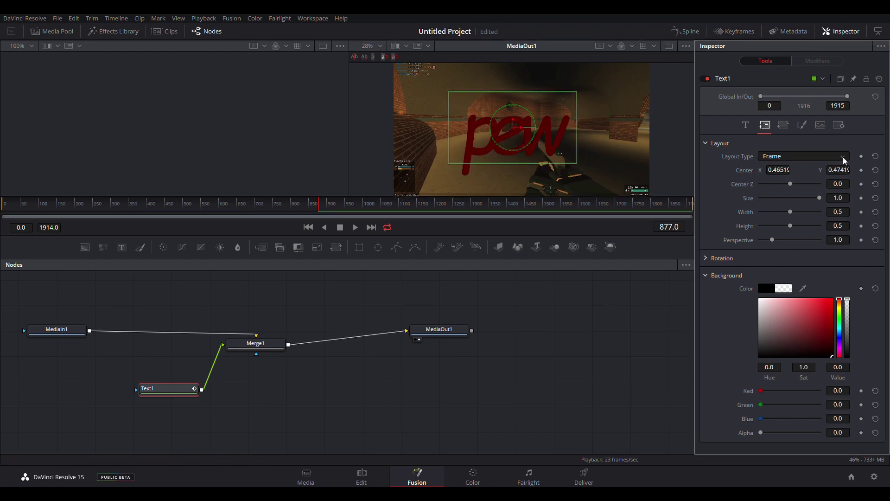
# Step: Set the text's layout type to Point and move its centre to about X 0.501, Y 0.494
pyautogui.click(805, 169)
pyautogui.moveTo(513, 128); pyautogui.dragTo(526, 129)
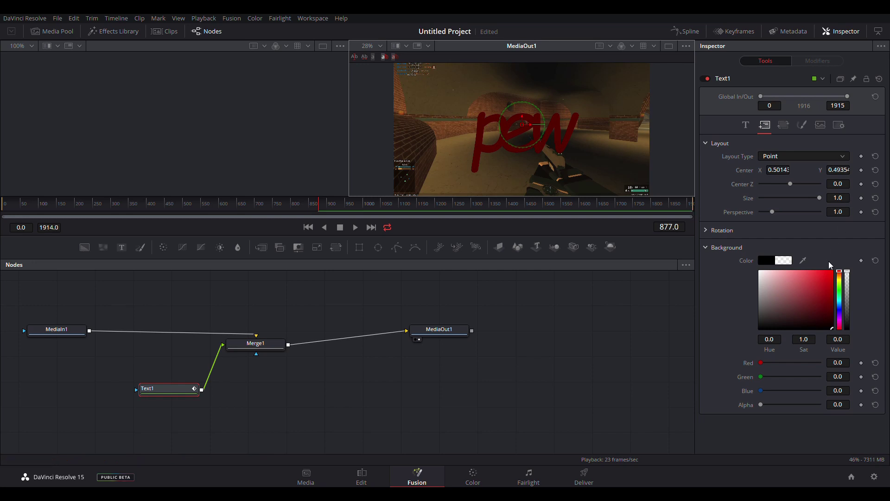
pyautogui.moveTo(761, 377); pyautogui.dragTo(713, 381)
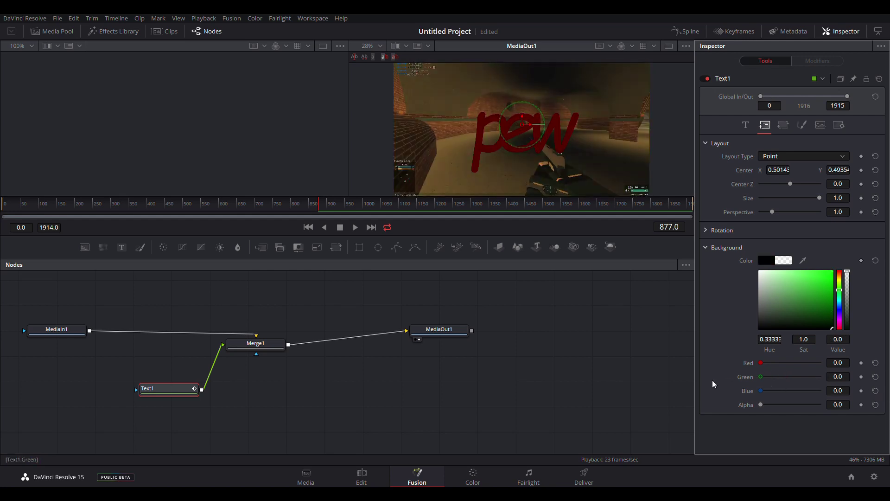
# Step: Try the Words transform mode on the text, return to Characters and test the character spacing
pyautogui.click(782, 127)
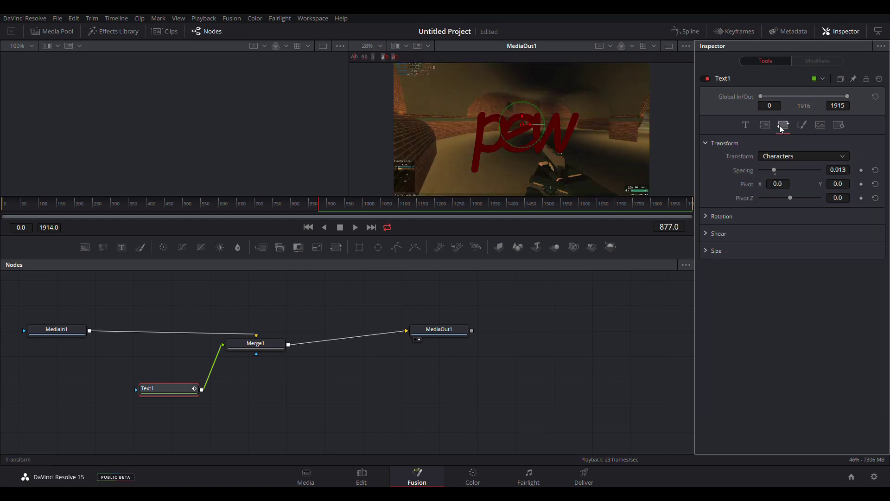
pyautogui.click(833, 157)
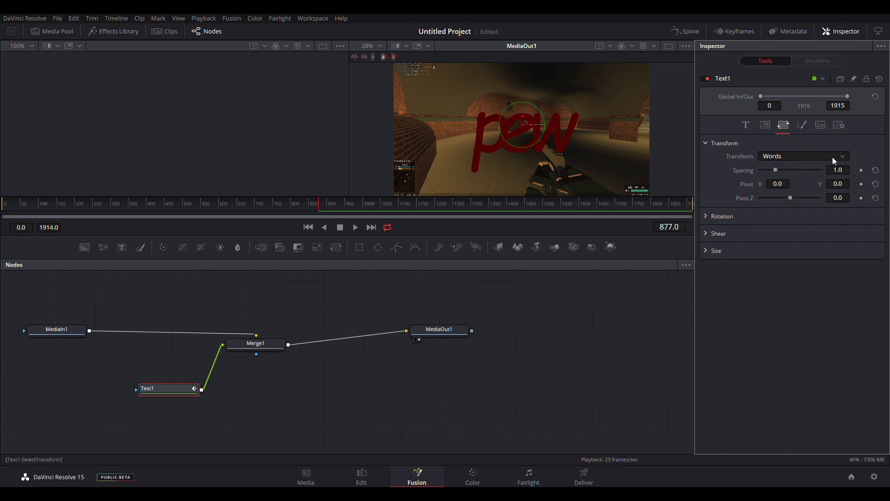
pyautogui.click(798, 187)
pyautogui.hotkey('ctrl', 'z')
pyautogui.moveTo(778, 171)
pyautogui.mouseDown()
pyautogui.moveTo(801, 171)
pyautogui.moveTo(764, 171)
pyautogui.moveTo(821, 176)
pyautogui.moveTo(708, 184)
pyautogui.moveTo(777, 177)
pyautogui.mouseUp()
# Step: Try rotating the characters to about X 534.8, Y 185.2 and Z -180, and reset all three rotation values
pyautogui.click(722, 216)
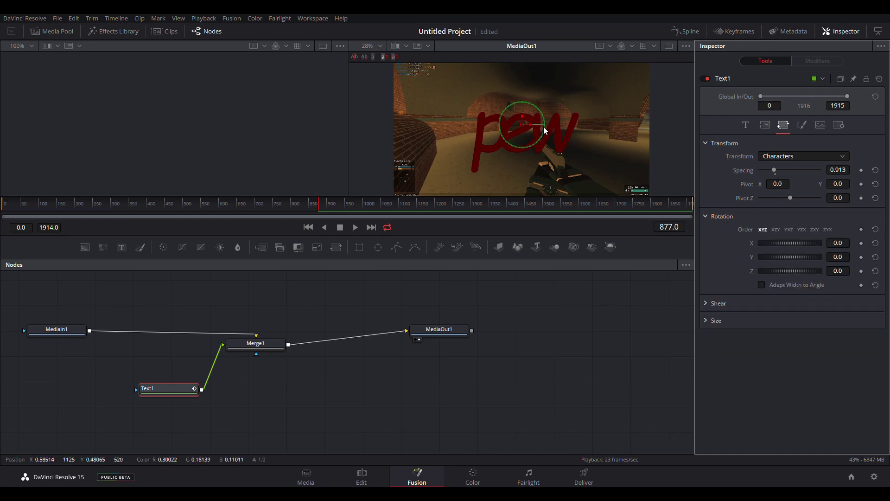
pyautogui.moveTo(543, 127); pyautogui.dragTo(574, 129)
pyautogui.moveTo(784, 245); pyautogui.dragTo(829, 239)
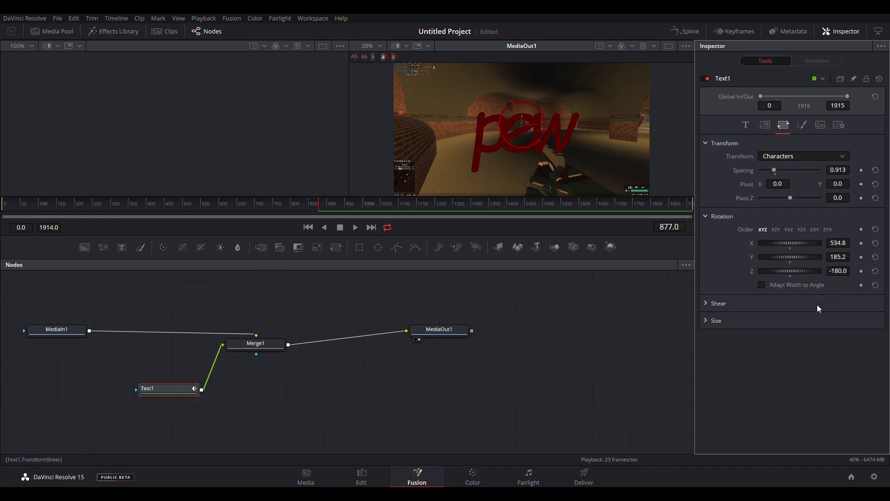
pyautogui.click(876, 243)
pyautogui.click(875, 257)
pyautogui.click(876, 271)
pyautogui.click(706, 217)
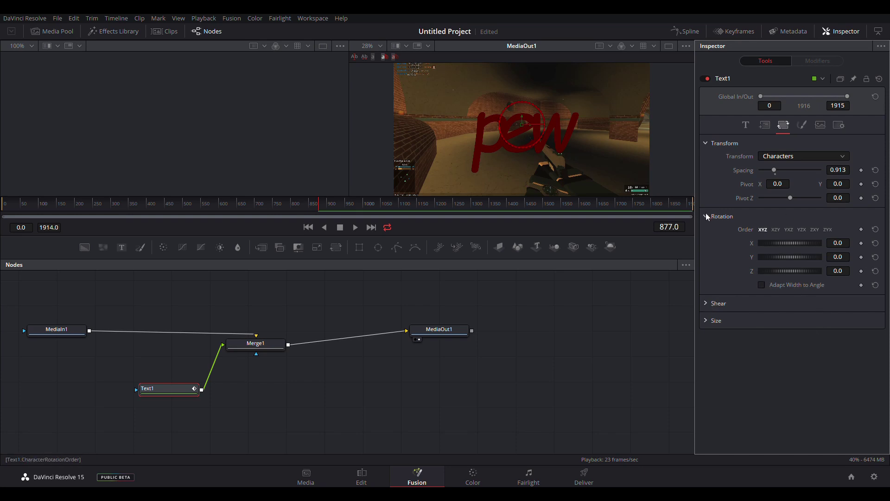
# Step: Try shearing the characters along X and bring the shear back to 0
pyautogui.click(704, 144)
pyautogui.click(706, 180)
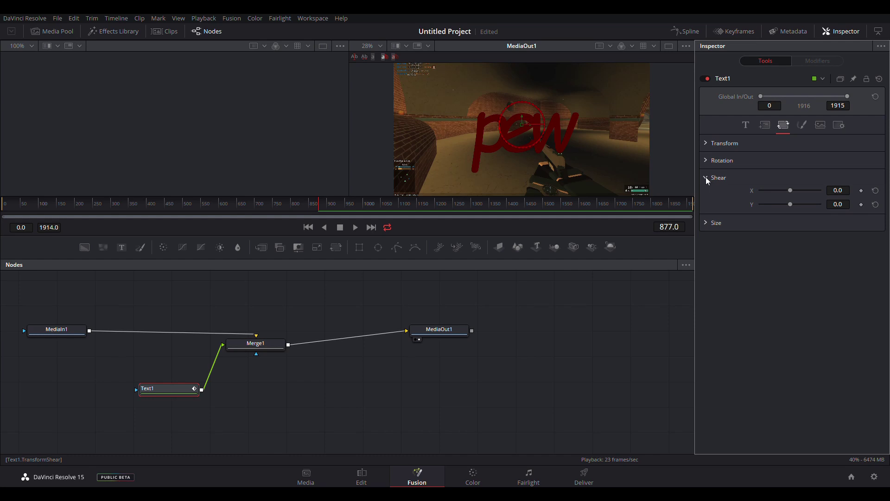
pyautogui.moveTo(791, 191); pyautogui.dragTo(711, 189)
pyautogui.moveTo(800, 190)
pyautogui.mouseDown()
pyautogui.moveTo(873, 187)
pyautogui.moveTo(693, 203)
pyautogui.moveTo(789, 195)
pyautogui.mouseUp()
# Step: Narrow the characters by setting their X size to about 0.276
pyautogui.click(706, 223)
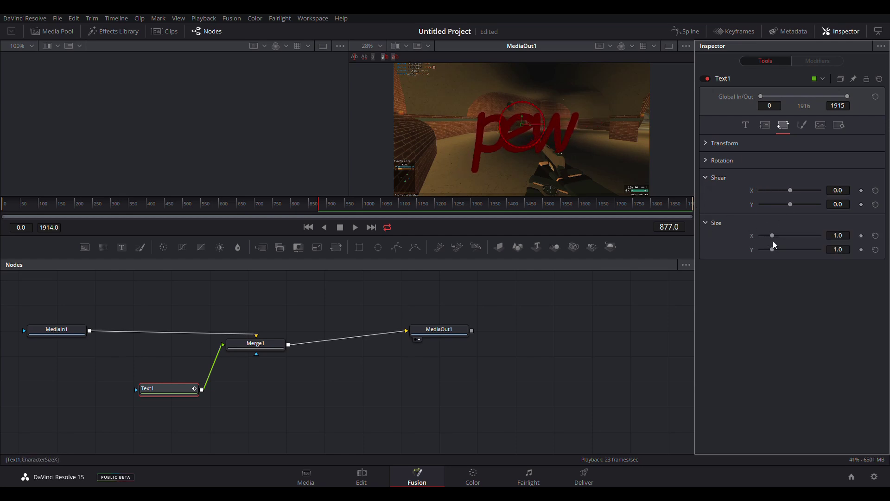
pyautogui.moveTo(773, 235)
pyautogui.mouseDown()
pyautogui.moveTo(820, 235)
pyautogui.moveTo(723, 227)
pyautogui.moveTo(762, 229)
pyautogui.mouseUp()
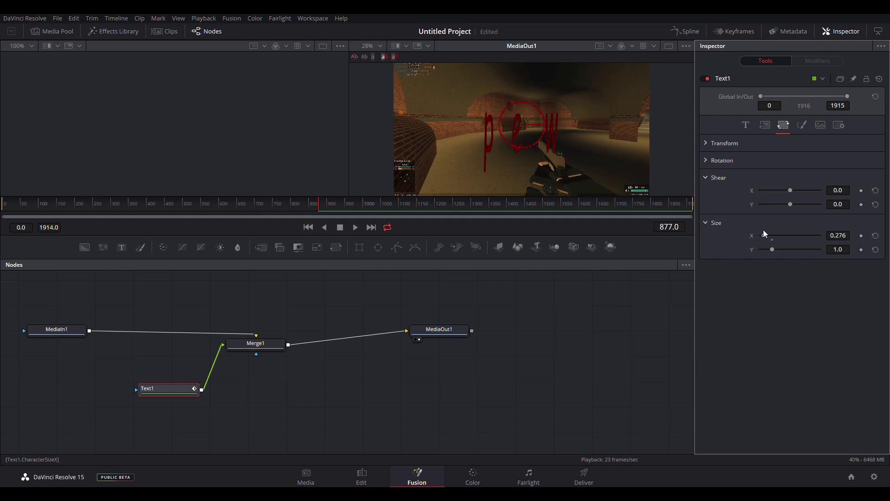
pyautogui.click(707, 223)
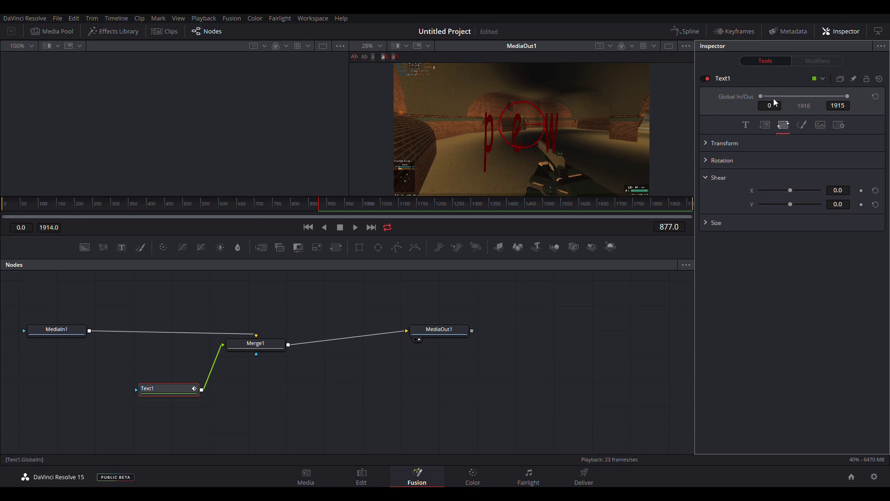
# Step: Try the outlined text, solid text, filled box and box outline appearances on shading element 1
pyautogui.click(802, 127)
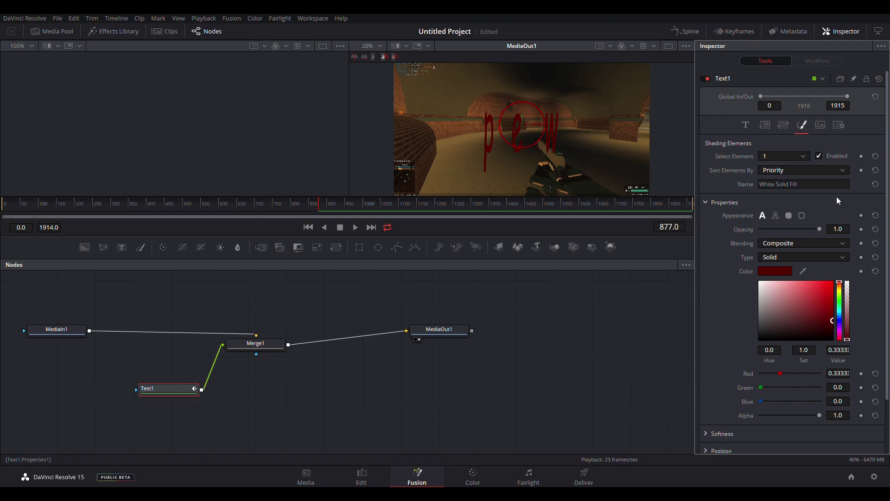
pyautogui.click(776, 215)
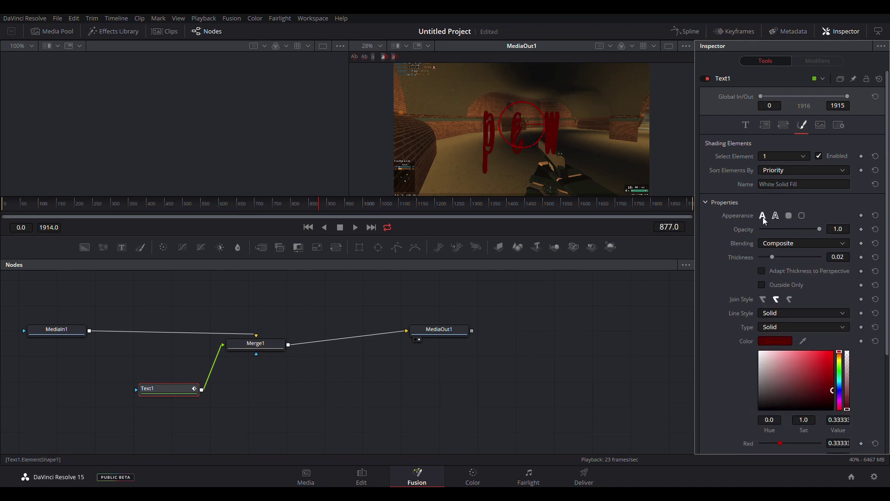
pyautogui.click(763, 216)
pyautogui.click(781, 218)
pyautogui.click(790, 216)
pyautogui.click(801, 217)
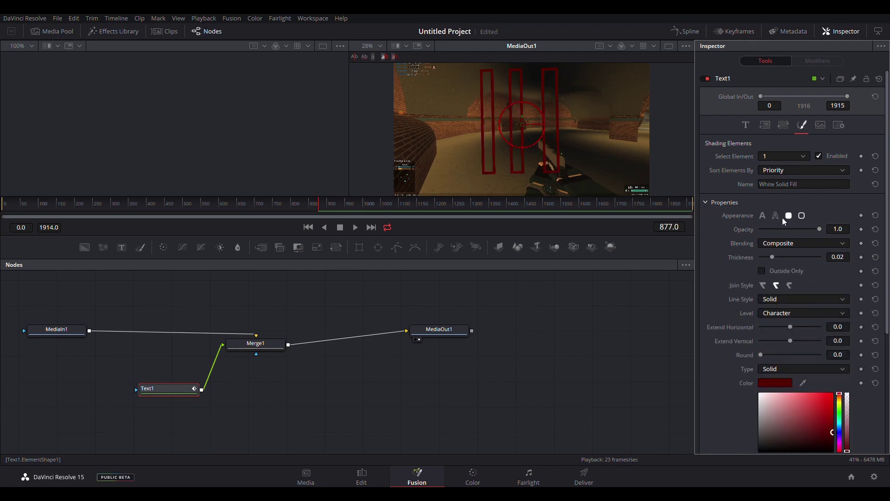
pyautogui.click(789, 216)
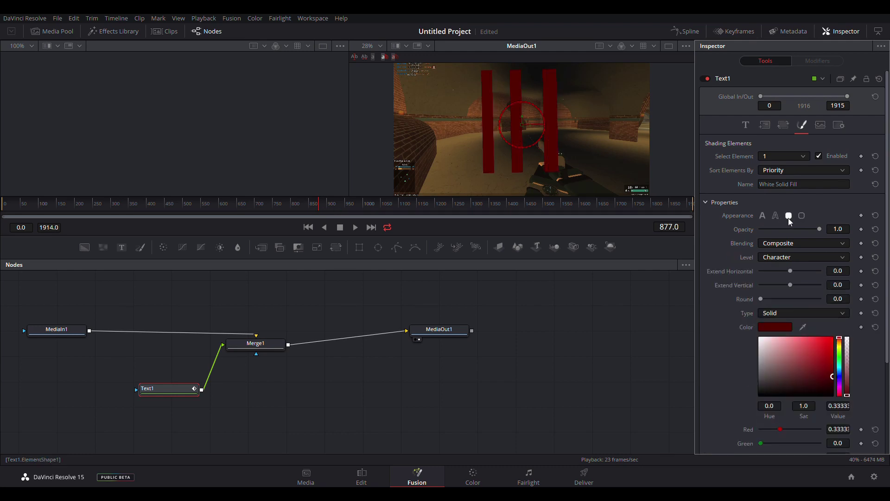
# Step: Give shading element 1 the outlined text appearance with the third join style, and view the text's image settings
pyautogui.click(763, 216)
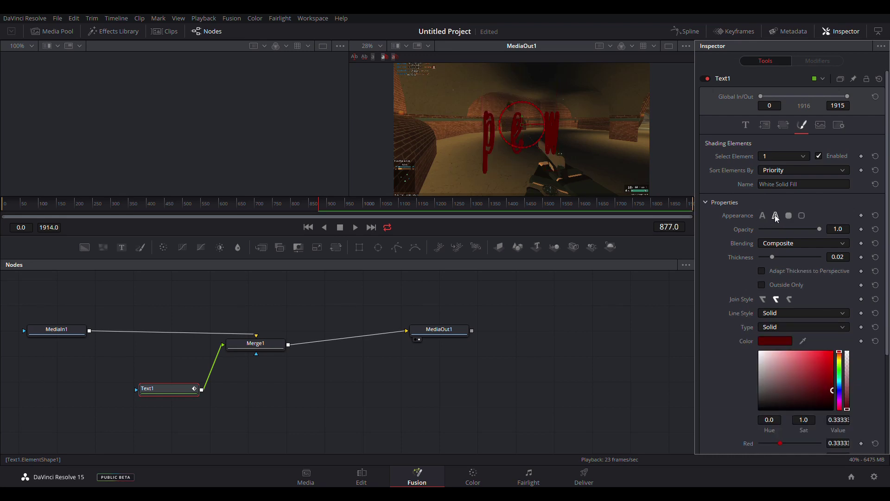
pyautogui.click(763, 301)
pyautogui.click(789, 300)
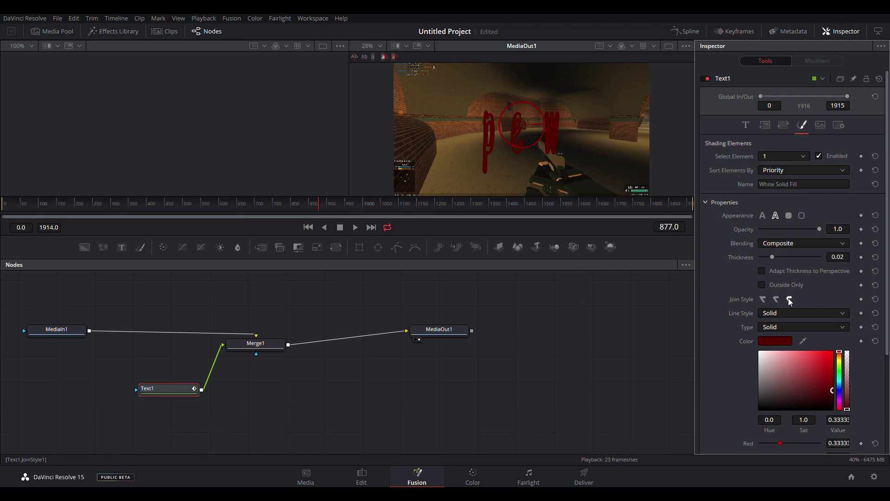
pyautogui.click(816, 130)
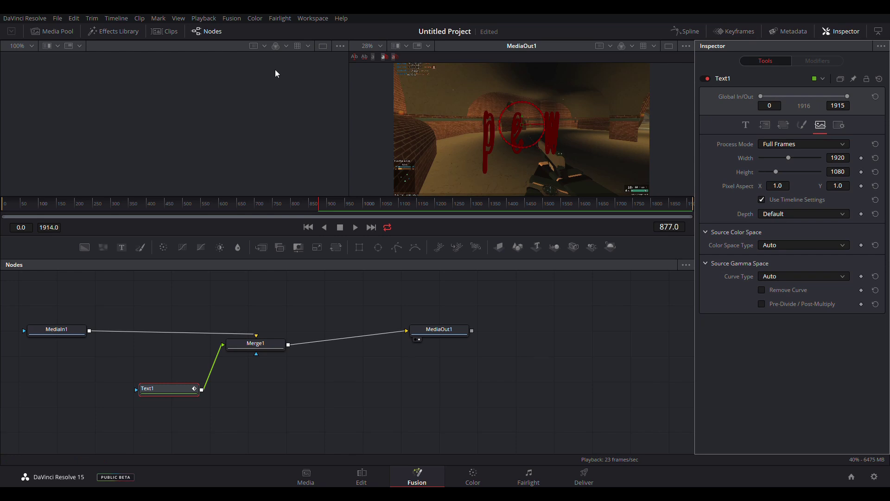
# Step: Add a Background node merged after MediaIn1, and arrange the new nodes between MediaIn1 and Merge1
pyautogui.click(60, 330)
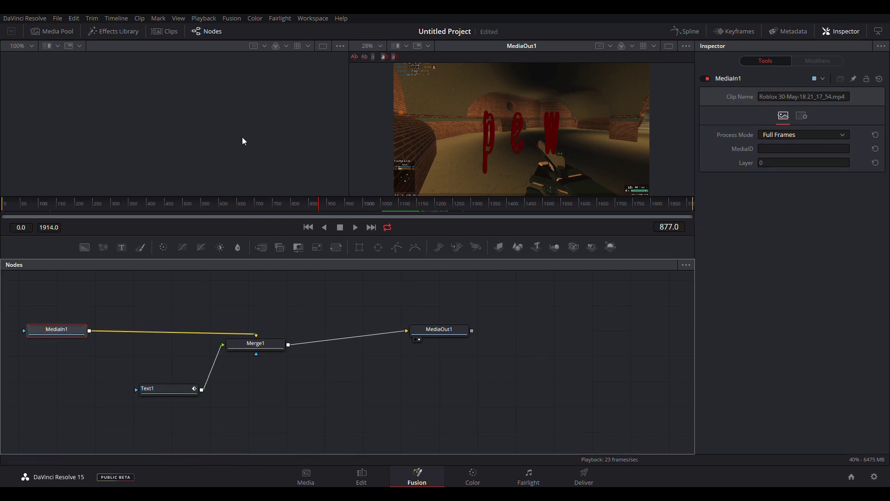
pyautogui.click(86, 248)
pyautogui.moveTo(48, 354); pyautogui.dragTo(44, 379)
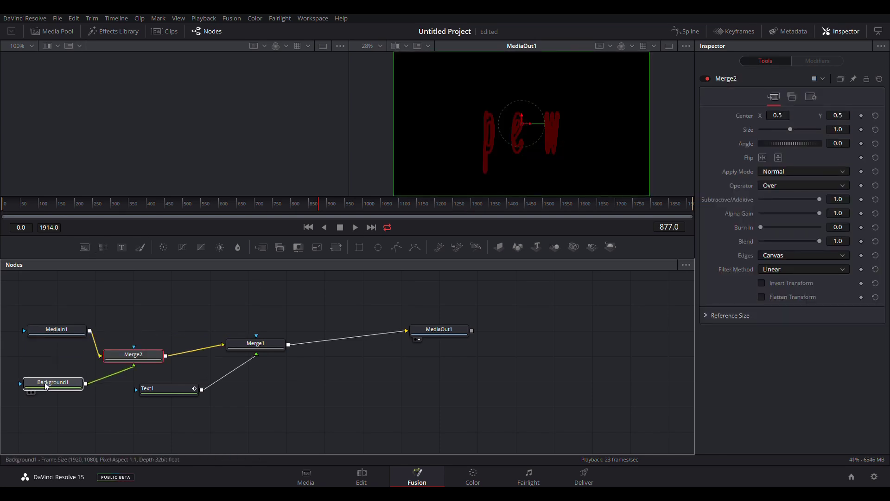
pyautogui.moveTo(134, 354); pyautogui.dragTo(162, 343)
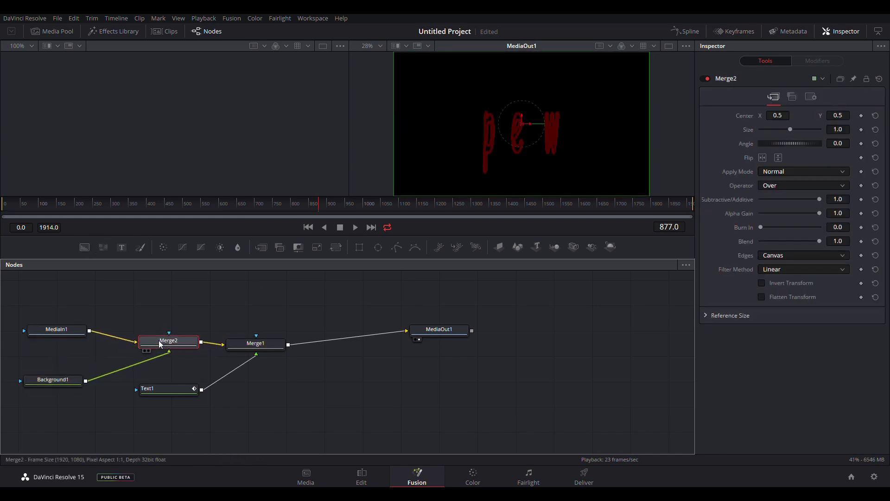
# Step: Delete the Background1 and Merge2 nodes
pyautogui.click(35, 384)
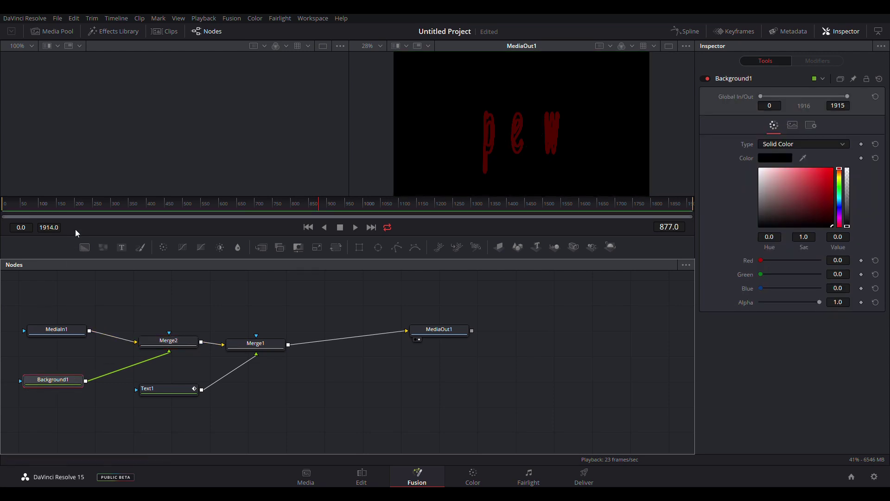
pyautogui.press('Delete')
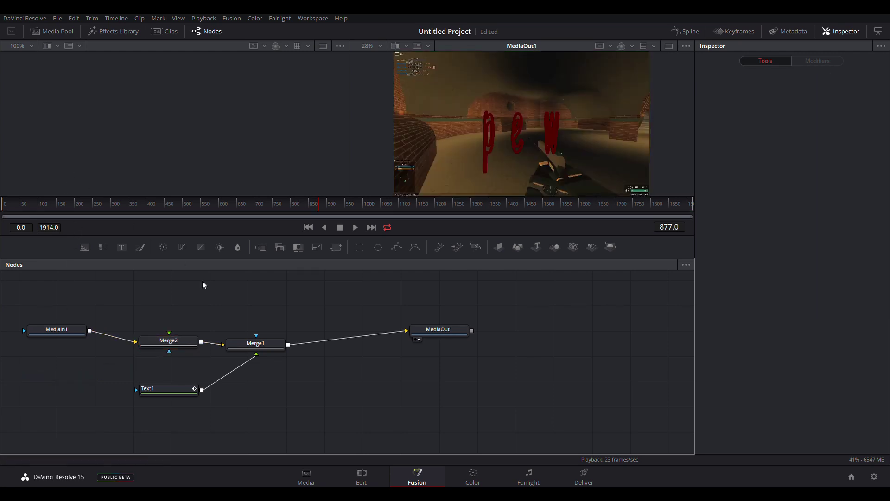
pyautogui.click(168, 345)
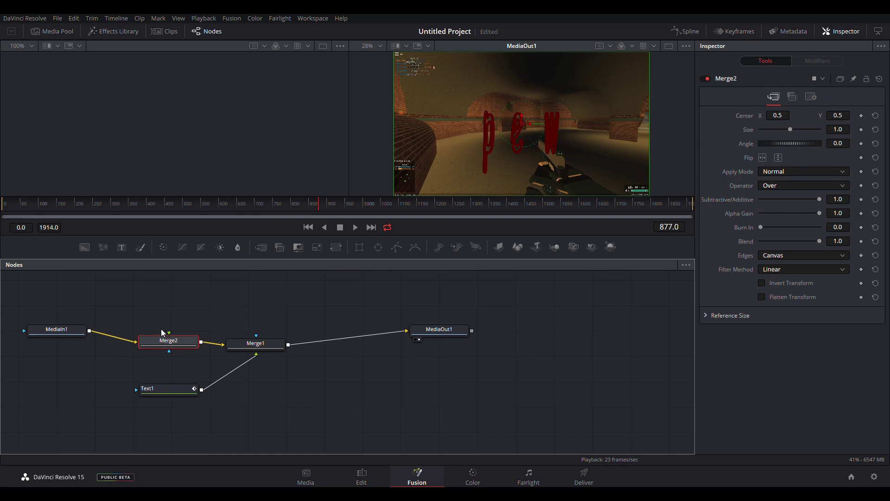
pyautogui.press('Delete')
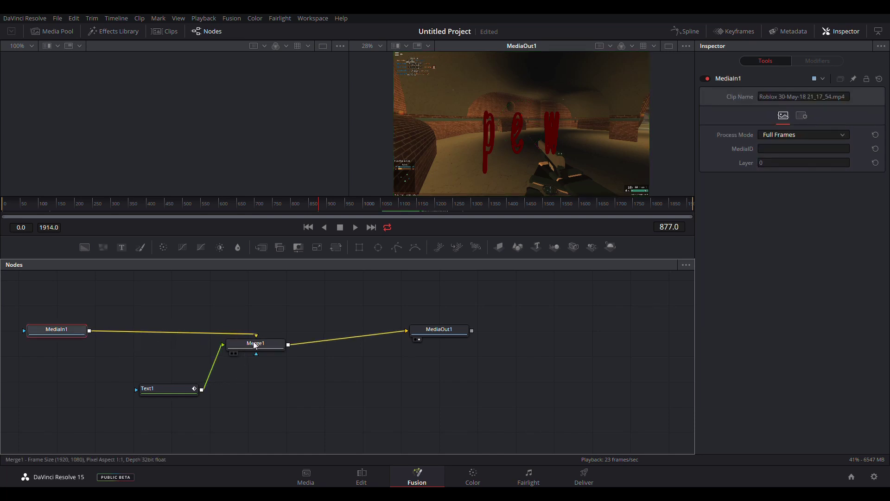
# Step: Move the Text1 node below Merge1 and review the settings of the MediaIn1, MediaOut1 and Merge1 nodes
pyautogui.moveTo(174, 387); pyautogui.dragTo(241, 395)
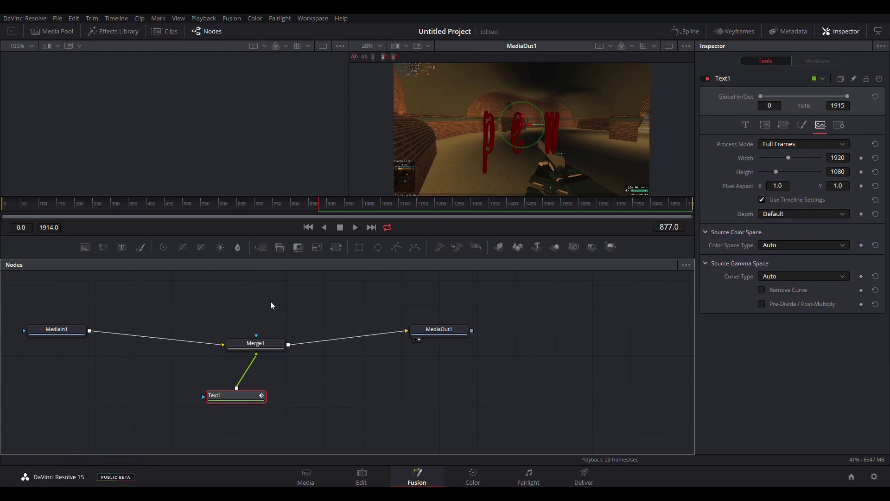
pyautogui.click(249, 344)
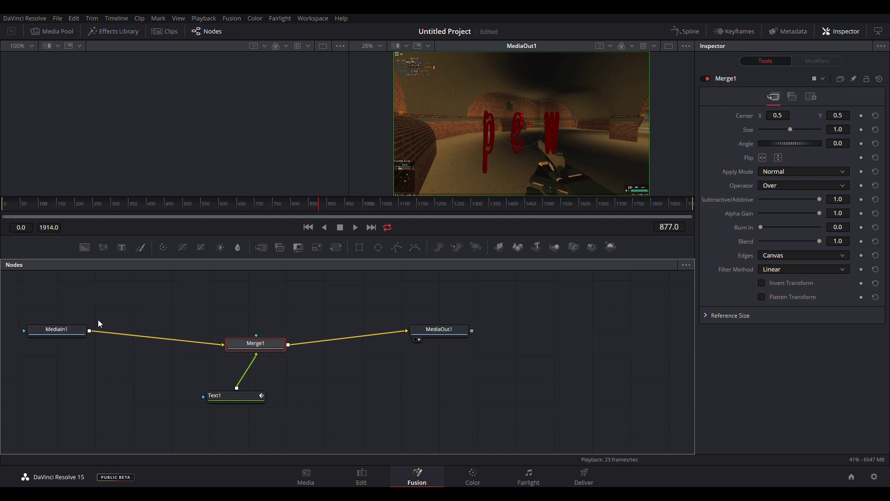
pyautogui.click(55, 330)
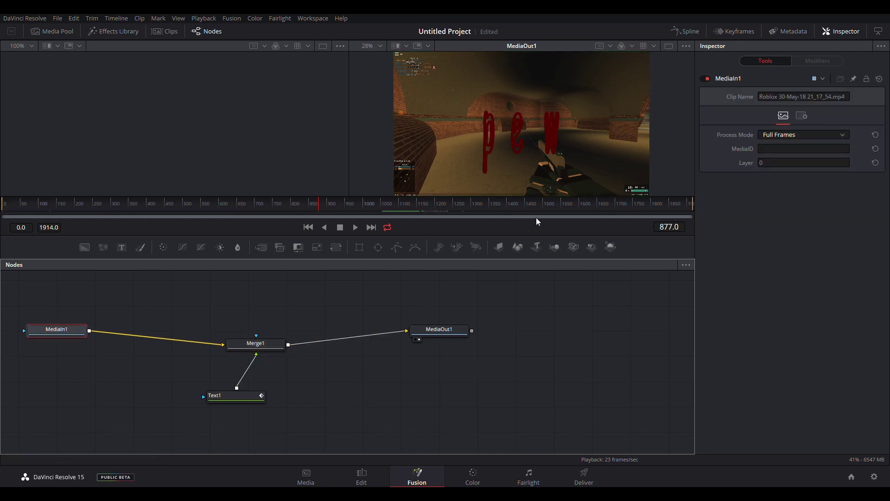
pyautogui.click(442, 330)
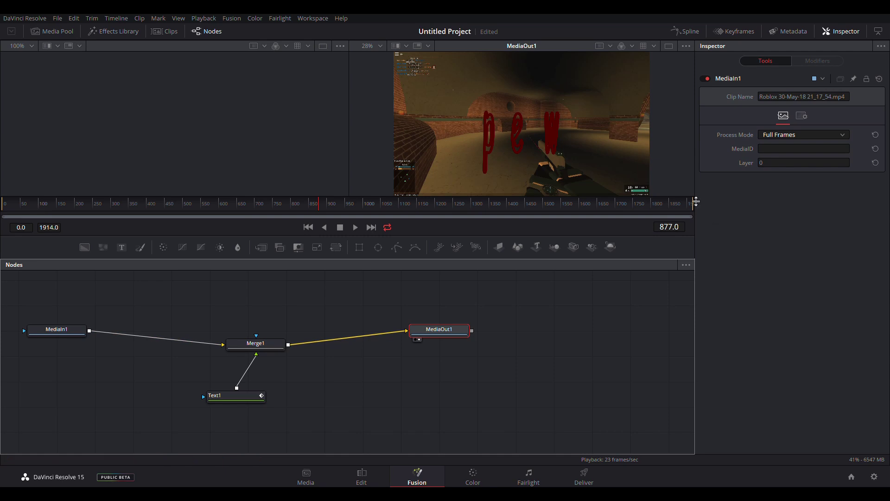
pyautogui.click(251, 350)
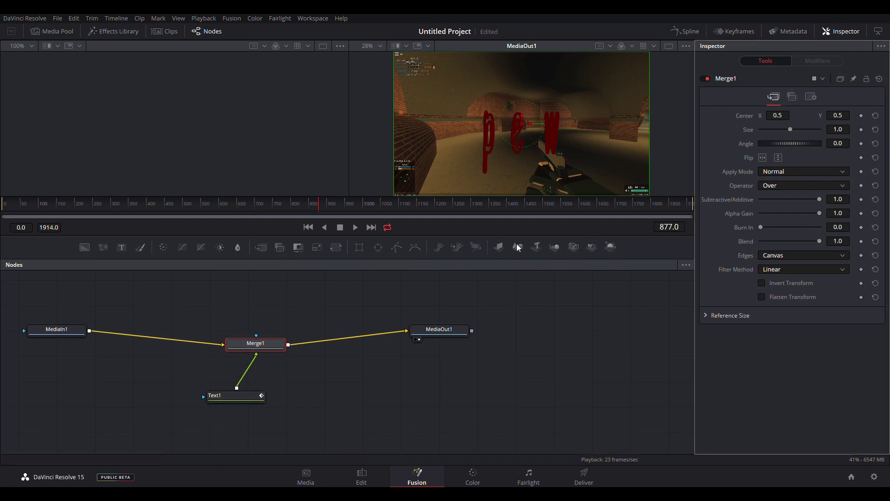
pyautogui.click(796, 101)
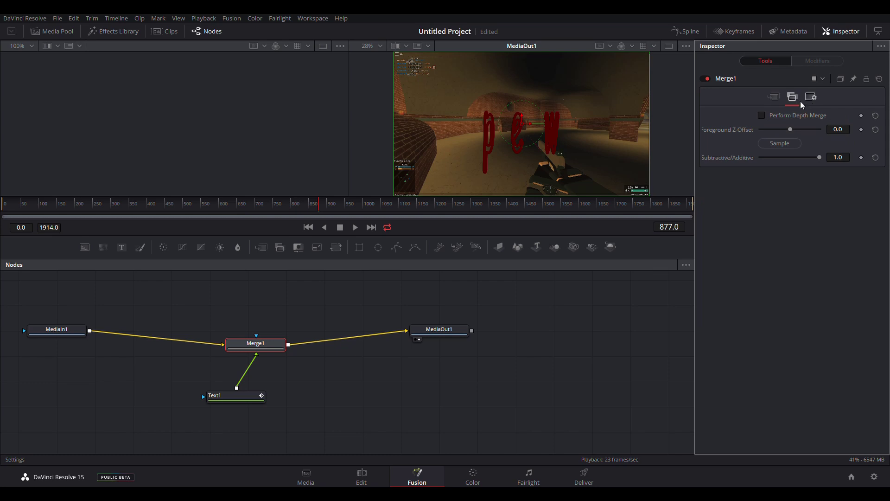
pyautogui.click(774, 97)
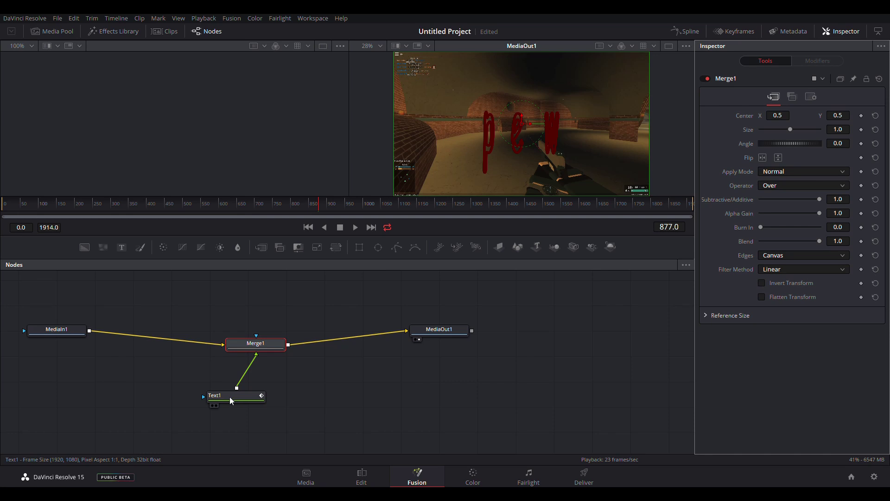
# Step: Align the Text1 node directly under Merge1 and review its text, layout, transform, shading and image settings
pyautogui.moveTo(230, 396); pyautogui.dragTo(255, 399)
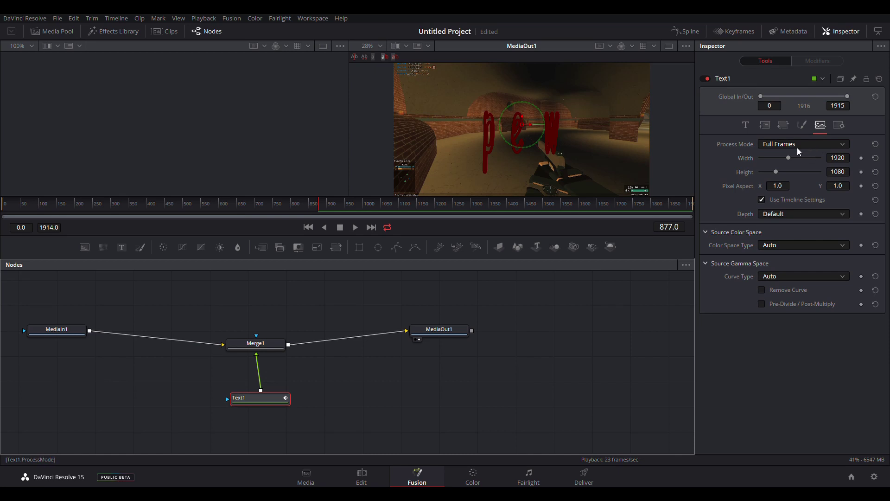
pyautogui.click(746, 125)
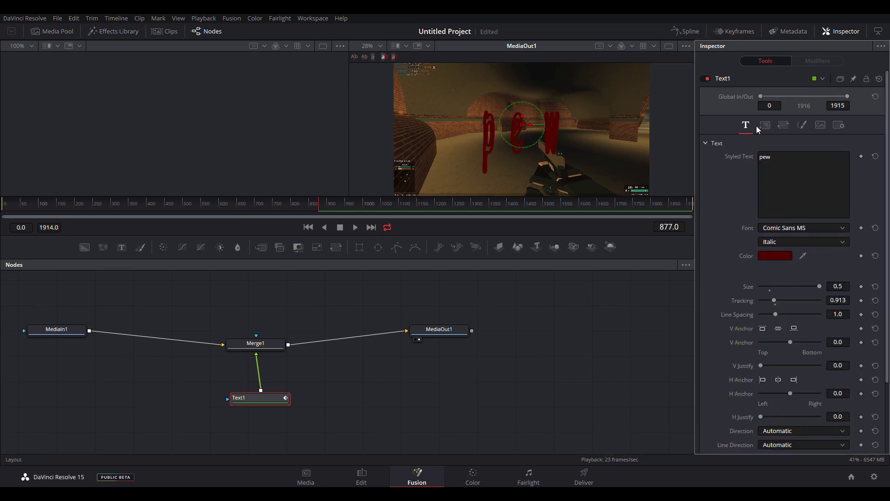
pyautogui.click(765, 125)
pyautogui.click(784, 126)
pyautogui.click(801, 125)
pyautogui.click(826, 124)
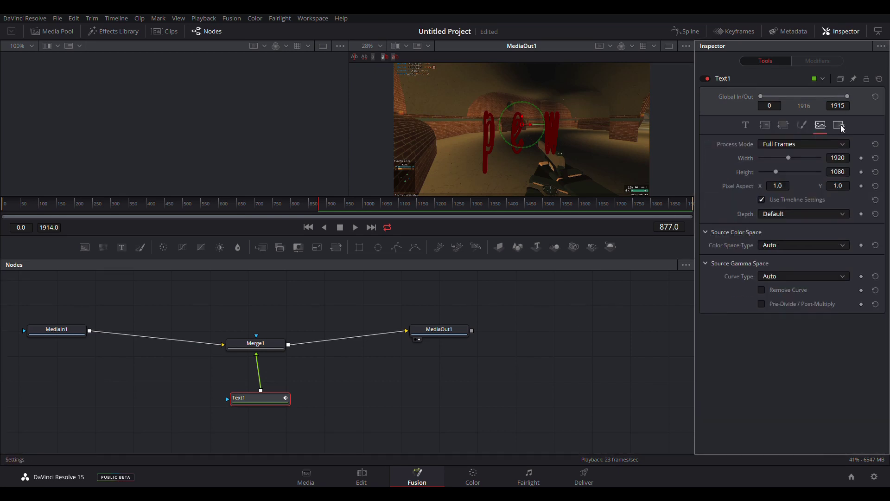
# Step: Check Text1's remaining settings, open the Color page, and move node 01 to the middle of the node graph
pyautogui.click(840, 125)
pyautogui.click(746, 124)
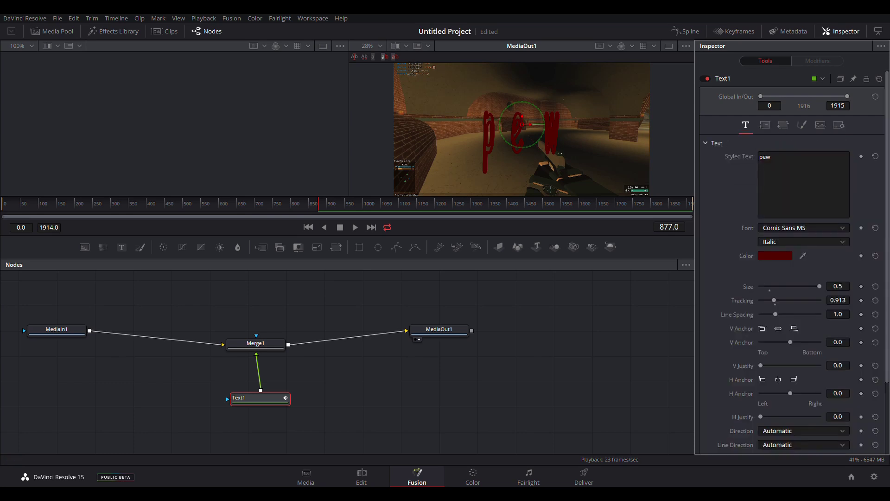
pyautogui.click(476, 476)
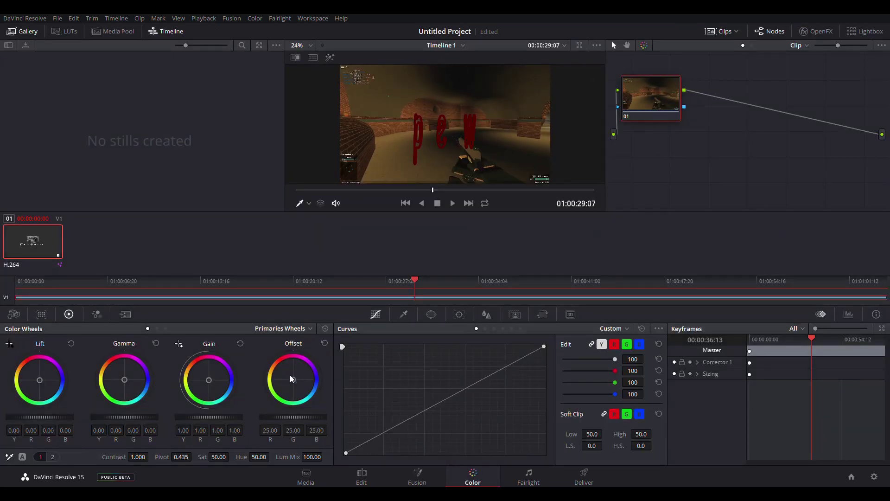
pyautogui.moveTo(646, 102); pyautogui.dragTo(740, 145)
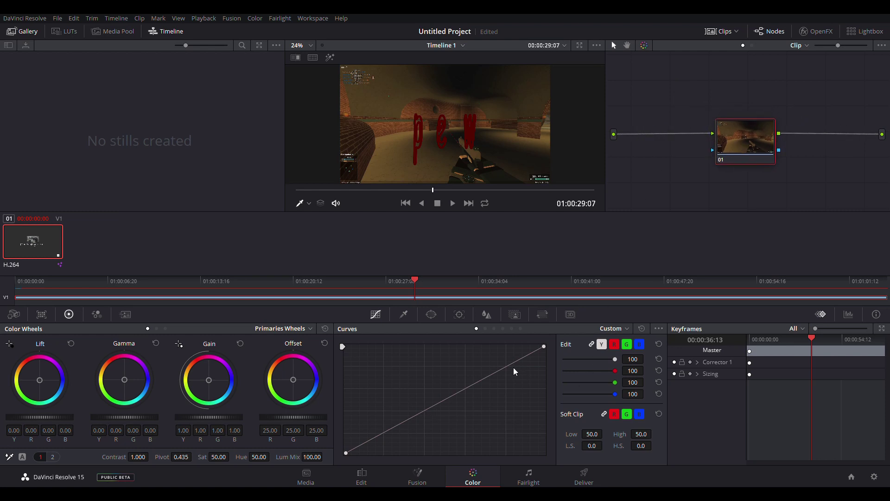
# Step: Add a point to the custom curve and pull it up to the upper-left corner, and shift Lift toward red-orange
pyautogui.moveTo(459, 396)
pyautogui.mouseDown()
pyautogui.moveTo(438, 392)
pyautogui.moveTo(394, 357)
pyautogui.moveTo(459, 415)
pyautogui.moveTo(574, 462)
pyautogui.moveTo(326, 337)
pyautogui.moveTo(413, 386)
pyautogui.moveTo(347, 348)
pyautogui.moveTo(359, 373)
pyautogui.moveTo(455, 410)
pyautogui.moveTo(443, 403)
pyautogui.mouseUp()
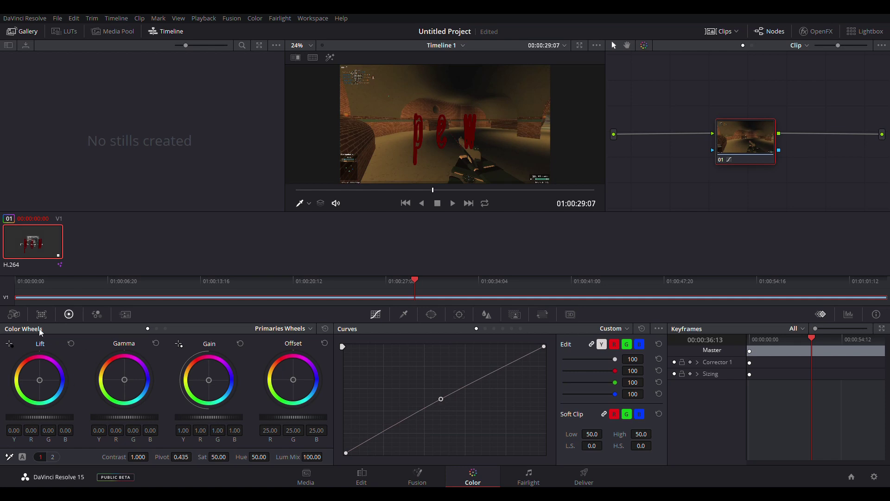
pyautogui.moveTo(39, 380); pyautogui.dragTo(38, 376)
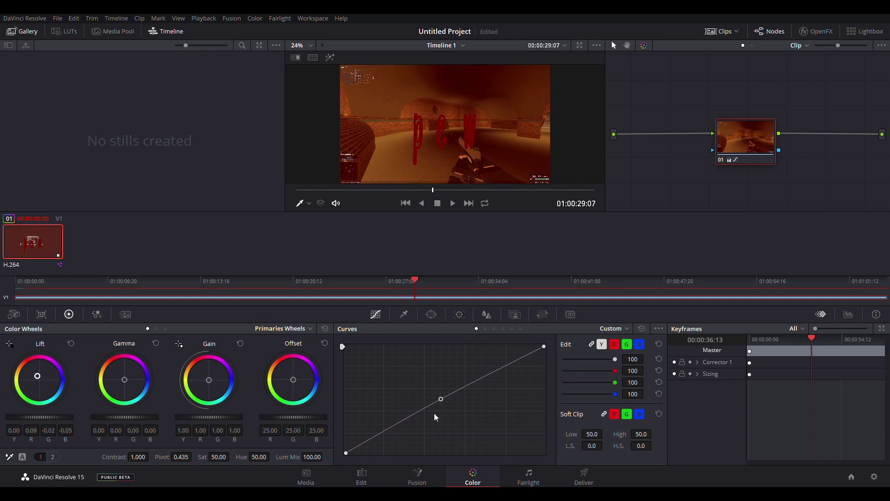
pyautogui.moveTo(449, 408); pyautogui.dragTo(350, 347)
# Step: Push Gamma to blue and Gain and Offset to orange-red, and pull the curve point down to the lower-right corner
pyautogui.moveTo(242, 310)
pyautogui.mouseDown()
pyautogui.moveTo(314, 368)
pyautogui.moveTo(252, 325)
pyautogui.mouseUp()
pyautogui.moveTo(129, 381); pyautogui.dragTo(149, 387)
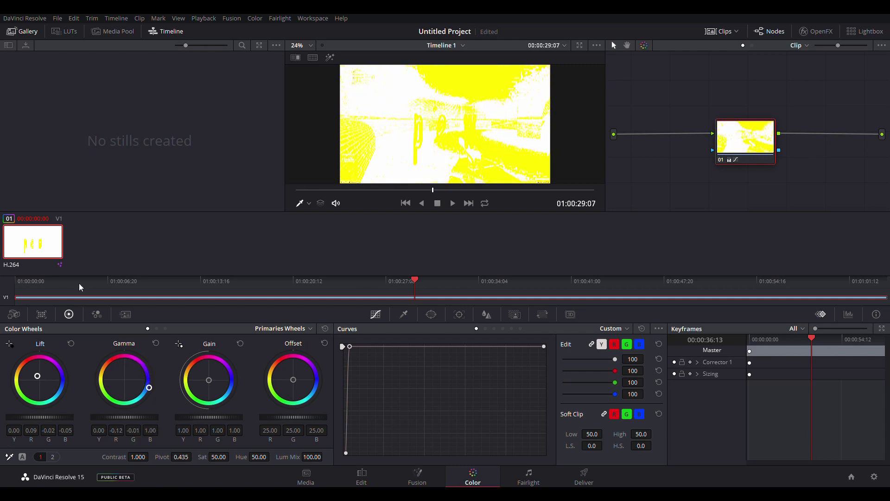
pyautogui.moveTo(206, 376); pyautogui.dragTo(196, 367)
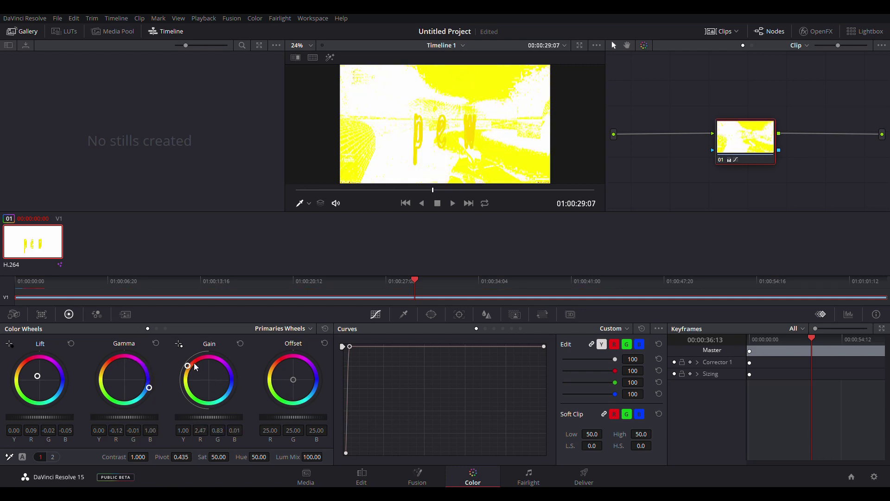
pyautogui.moveTo(303, 382); pyautogui.dragTo(209, 223)
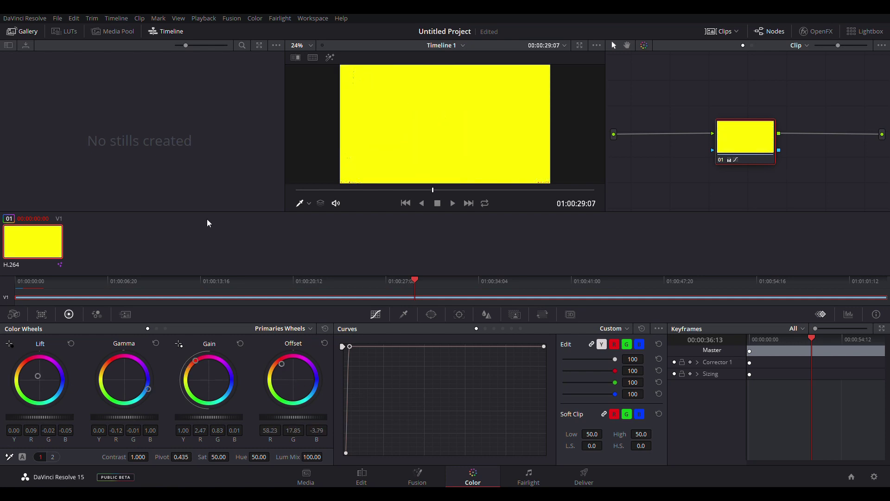
pyautogui.moveTo(350, 347); pyautogui.dragTo(531, 453)
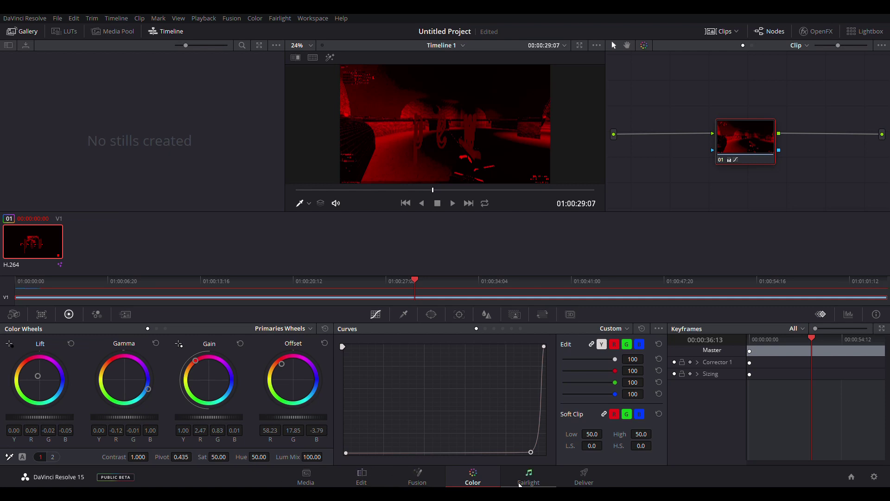
# Step: On the Fairlight page, select the gameplay audio clip and play it from the start and from further along the timeline
pyautogui.click(520, 484)
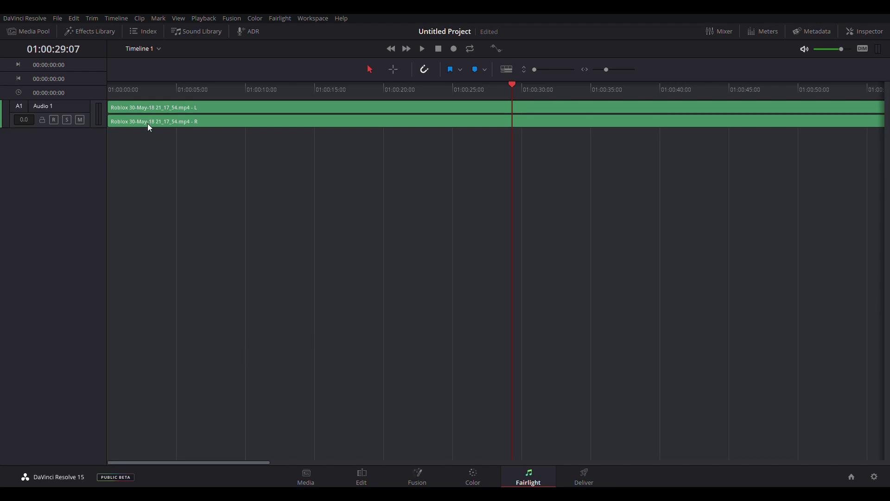
pyautogui.click(283, 112)
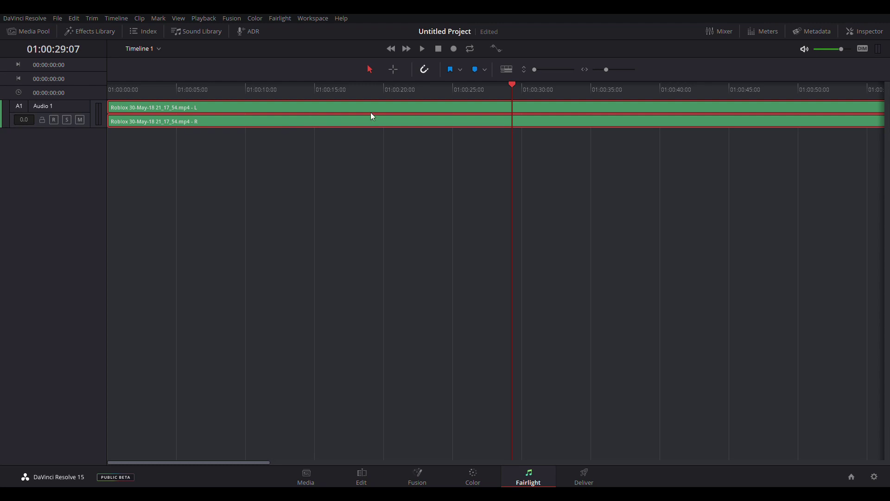
pyautogui.moveTo(512, 84); pyautogui.dragTo(102, 105)
pyautogui.click(423, 49)
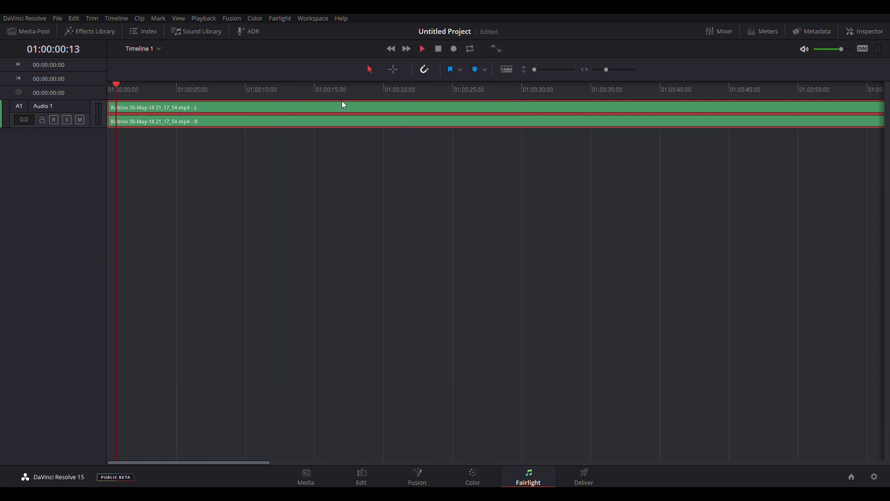
pyautogui.moveTo(260, 88); pyautogui.dragTo(467, 87)
pyautogui.click(438, 49)
# Step: Try range selections on Audio 1 at 01:00:21:12–01:00:26:19 and 01:00:14:10–01:00:20:19, and return to normal selection mode
pyautogui.click(393, 70)
pyautogui.click(414, 113)
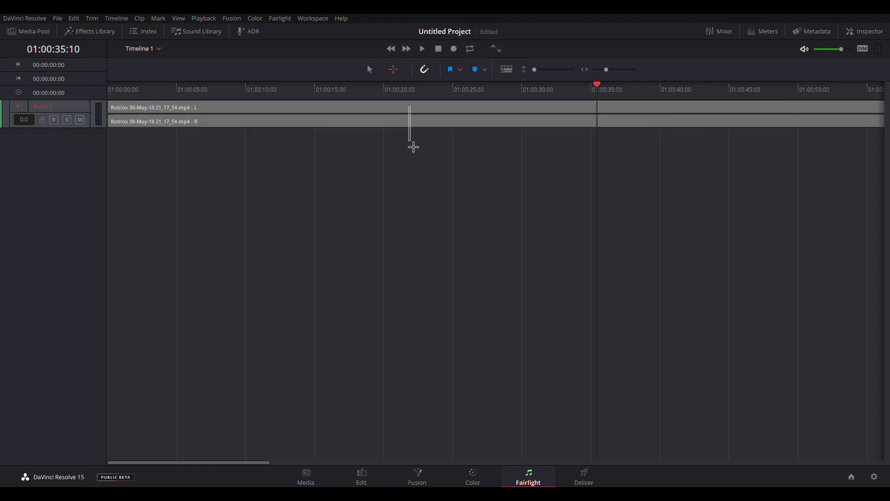
pyautogui.moveTo(404, 123); pyautogui.dragTo(478, 113)
pyautogui.click(368, 155)
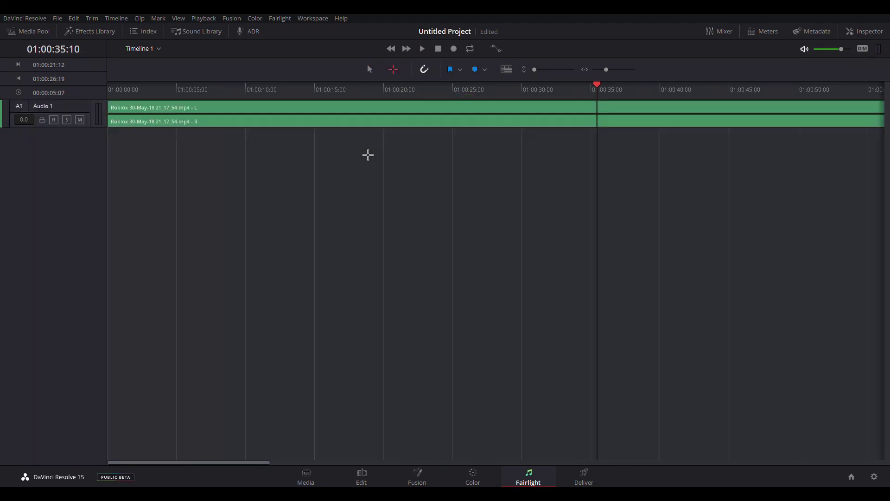
pyautogui.moveTo(307, 111); pyautogui.dragTo(395, 125)
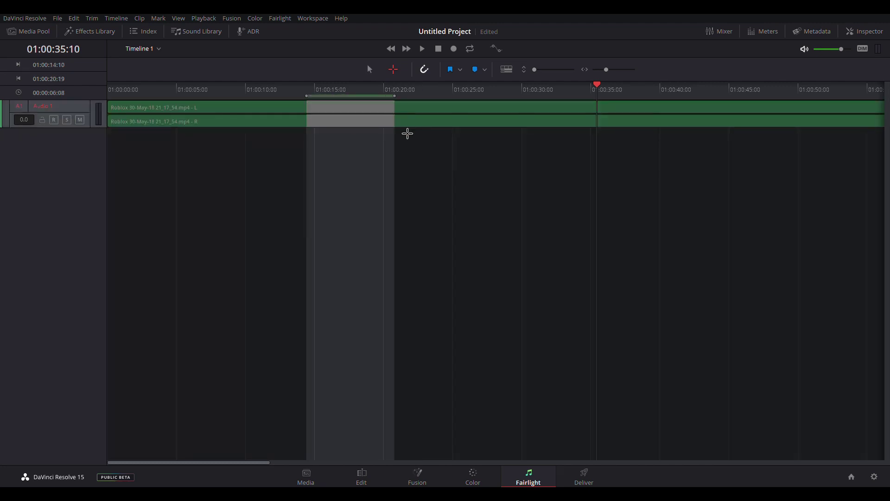
pyautogui.click(477, 141)
pyautogui.click(369, 69)
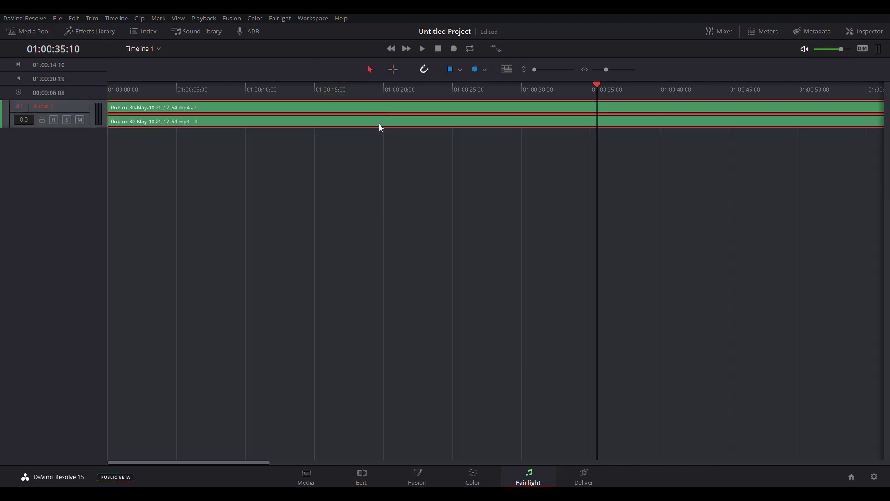
# Step: On the Deliver page, play the graded timeline and examine the YouTube, Vimeo, Final Cut Pro 7 and Premiere XML render presets
pyautogui.click(583, 474)
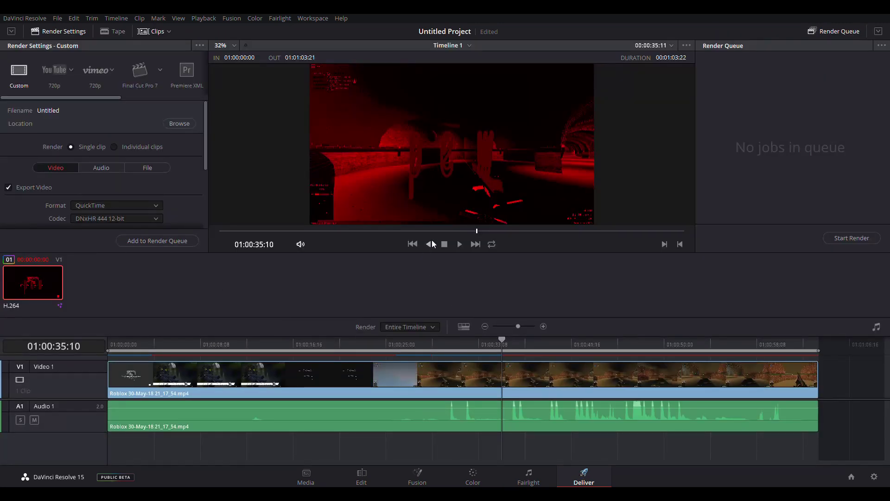
pyautogui.click(327, 369)
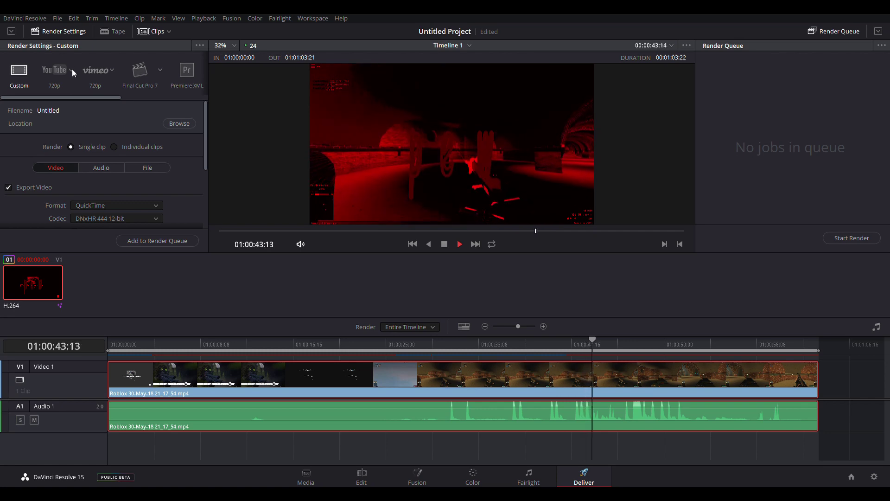
pyautogui.click(55, 74)
pyautogui.click(95, 72)
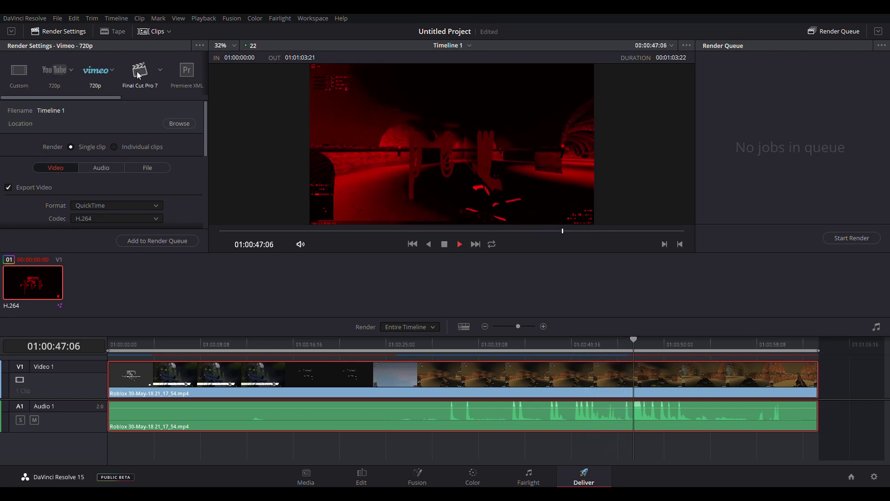
pyautogui.click(139, 74)
pyautogui.click(184, 76)
pyautogui.moveTo(111, 98); pyautogui.dragTo(30, 129)
pyautogui.click(444, 245)
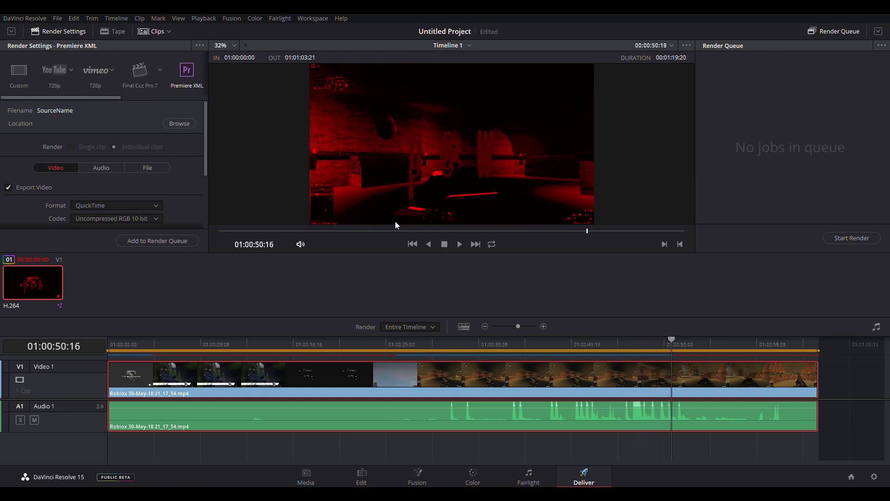
# Step: Review the Custom render settings and choose the YouTube 720p preset
pyautogui.click(18, 72)
pyautogui.scroll(-4, 126, 130)
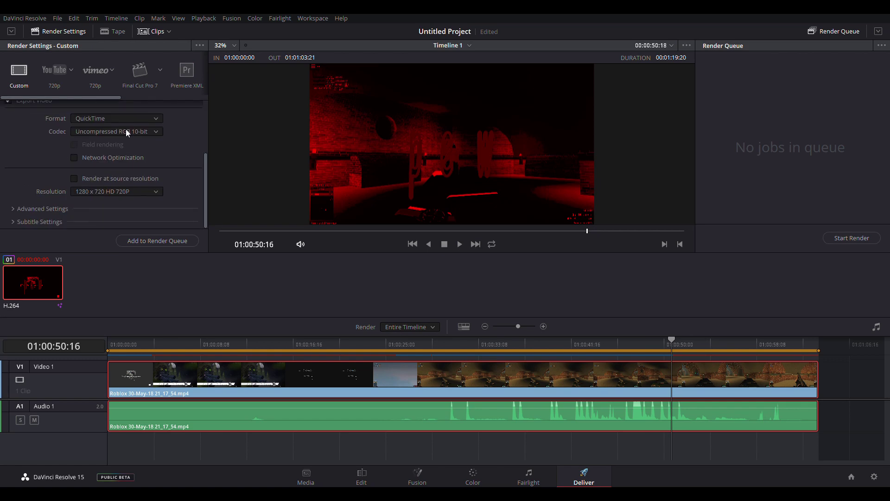
pyautogui.scroll(3, 118, 153)
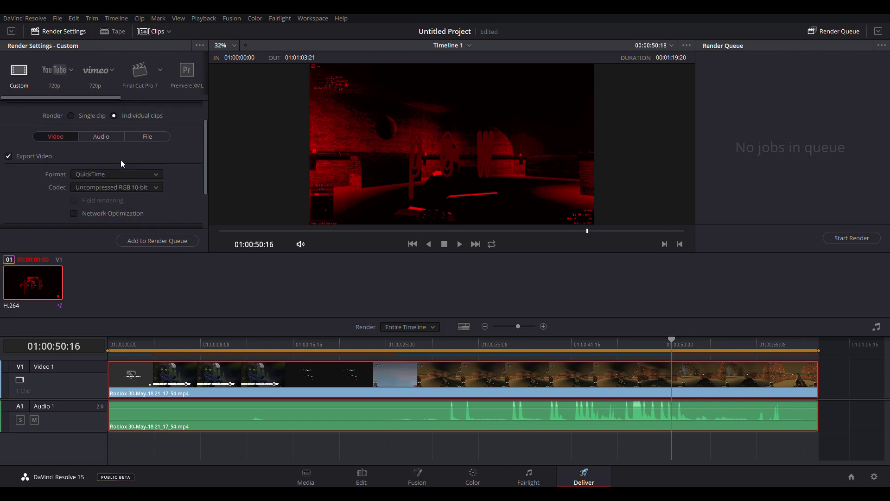
pyautogui.click(52, 74)
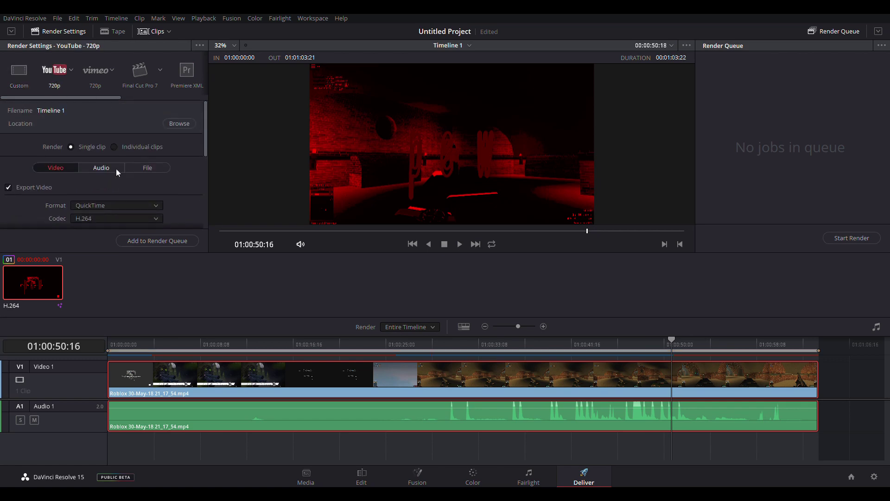
pyautogui.scroll(-3, 119, 170)
pyautogui.scroll(3, 123, 182)
# Step: Return to the Edit page and split the gameplay clip with its audio at 01:00:21:22
pyautogui.click(306, 476)
pyautogui.click(361, 476)
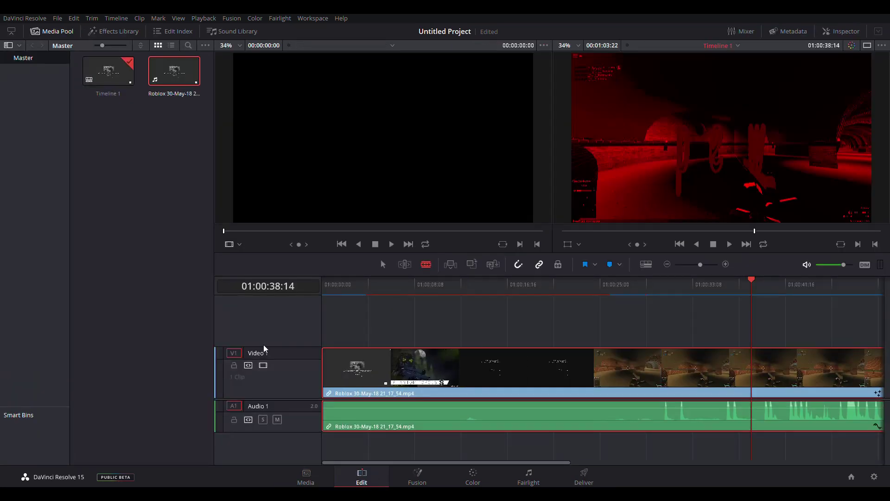
pyautogui.click(565, 369)
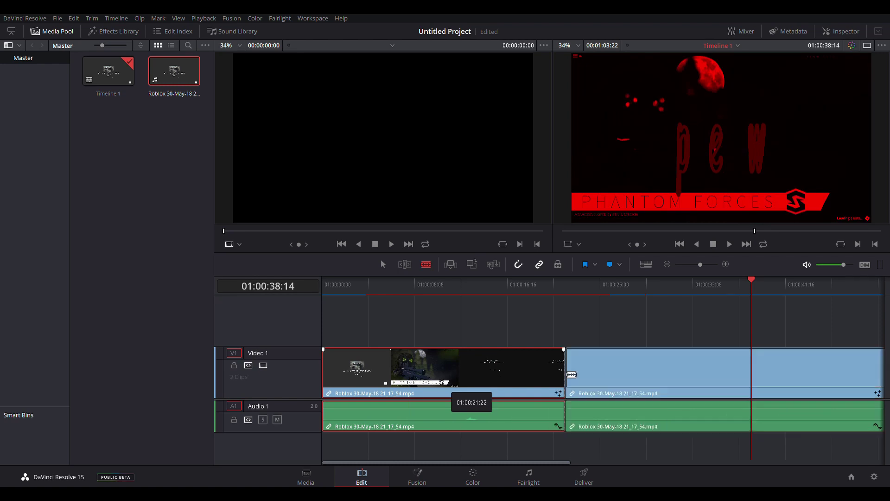
# Step: On the Deliver page, queue a YouTube 720p render of the entire timeline as a single clip, saved in the Videos folder
pyautogui.click(584, 477)
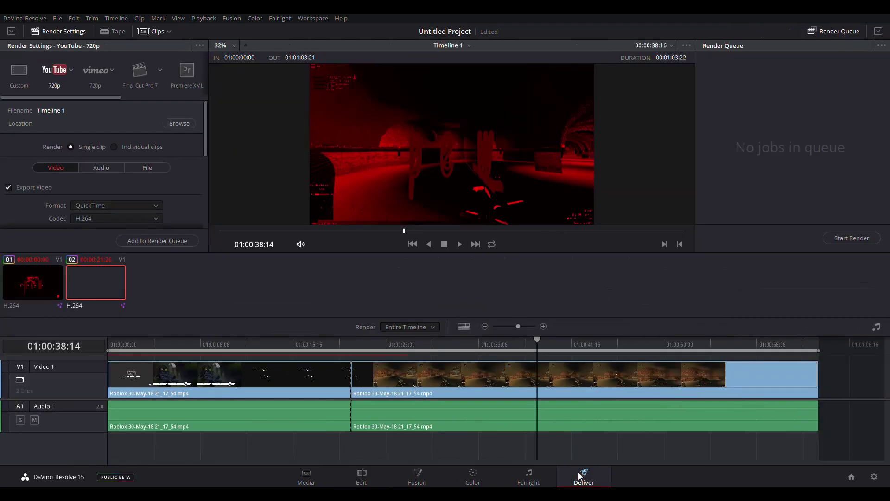
pyautogui.click(231, 383)
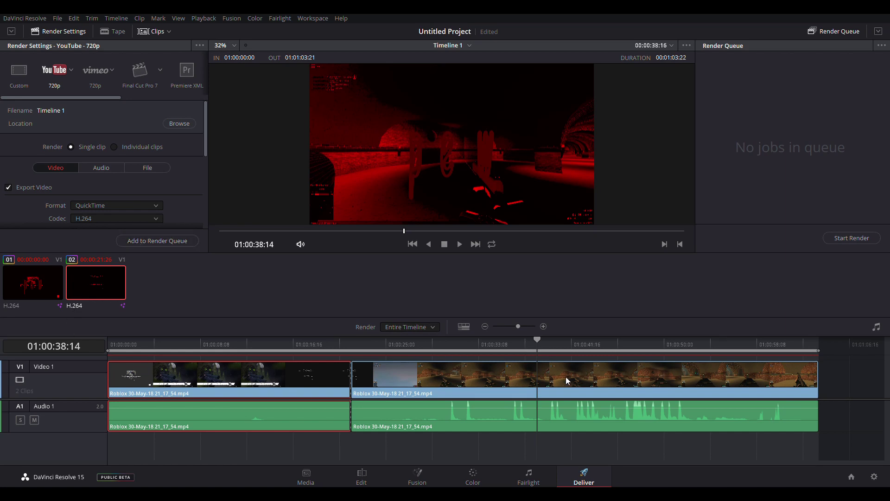
pyautogui.scroll(-5, 138, 205)
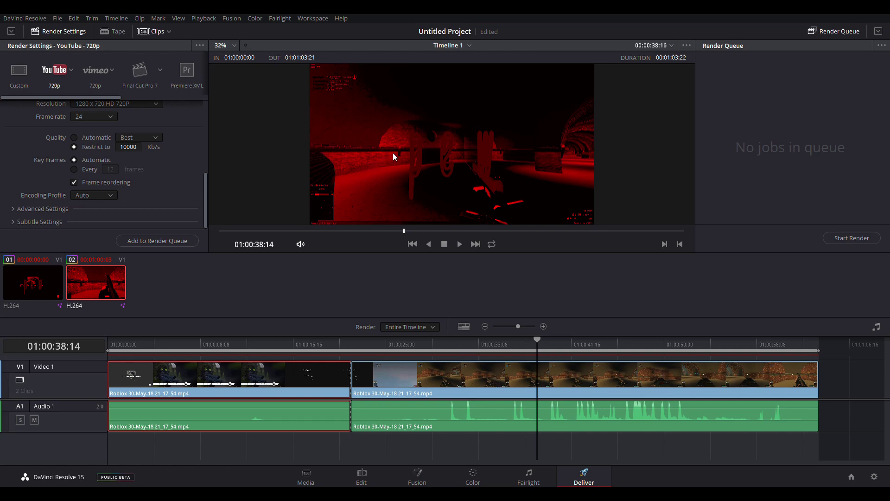
pyautogui.click(525, 371)
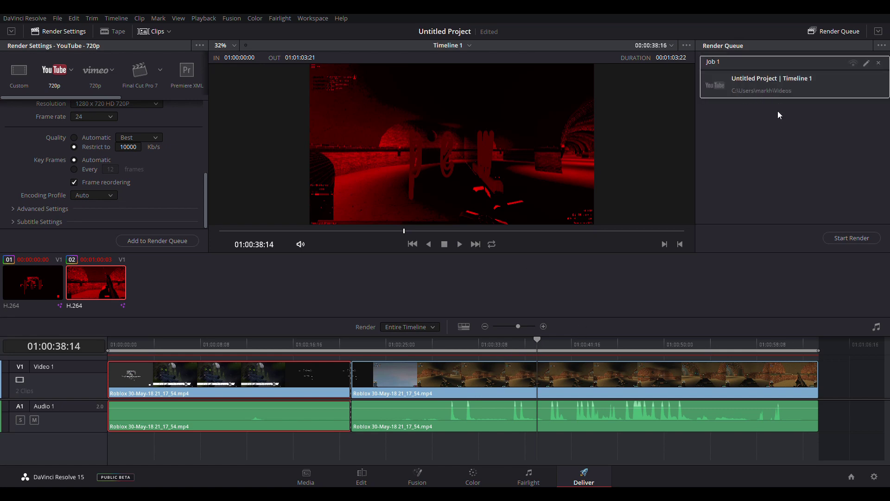
pyautogui.scroll(5, 71, 142)
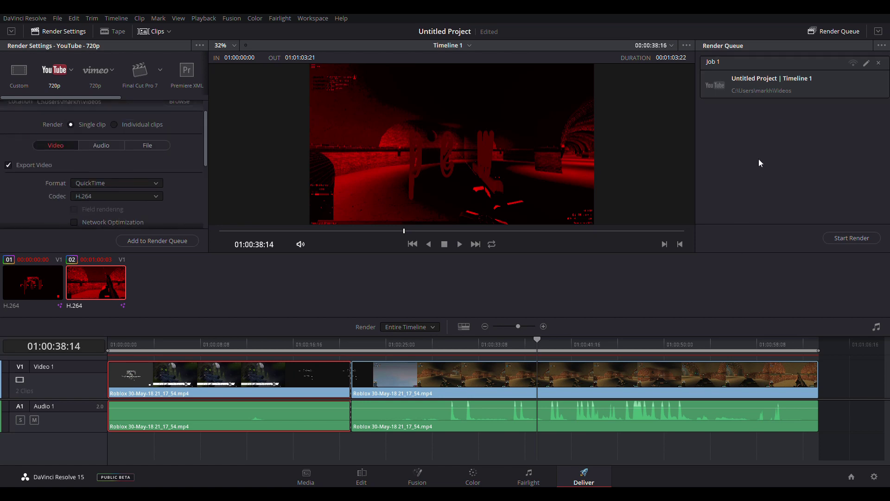
# Step: Start rendering the queued timeline job, stop it partway, and remove it from the render queue
pyautogui.click(859, 238)
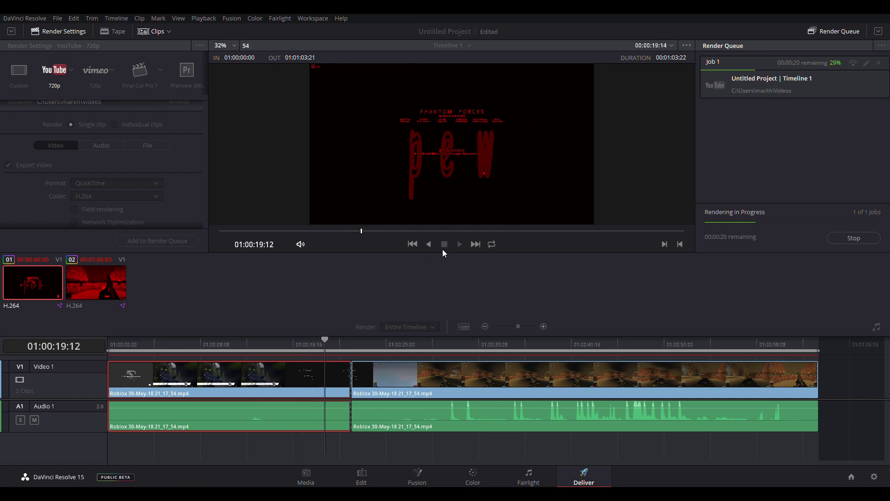
pyautogui.click(864, 237)
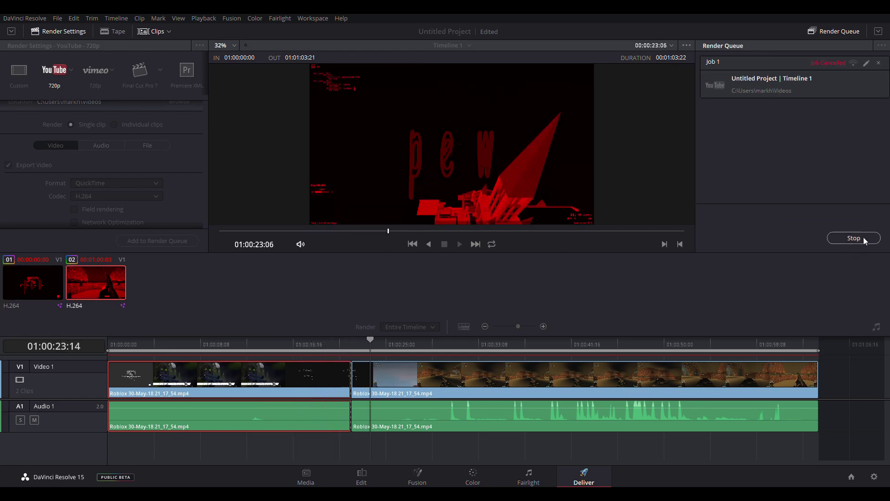
pyautogui.click(878, 63)
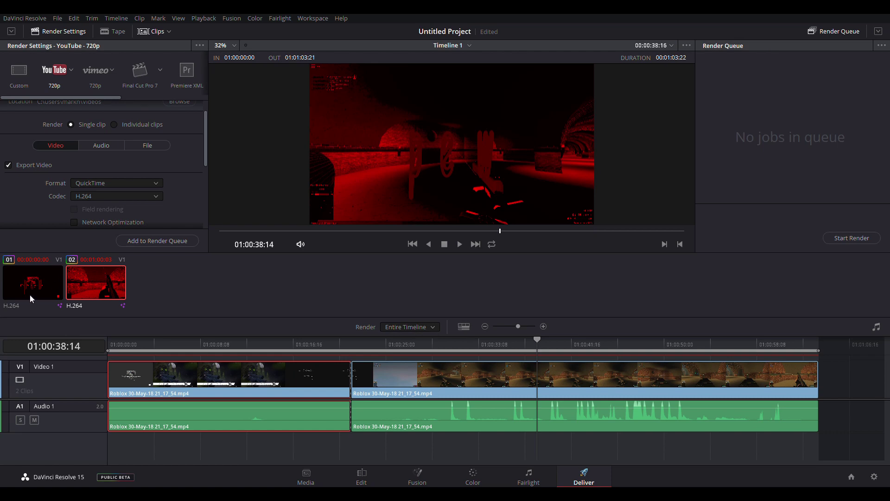
# Step: Set the render to individual clips and limit the render range to the first clip, ending at 01:00:21:21
pyautogui.click(24, 279)
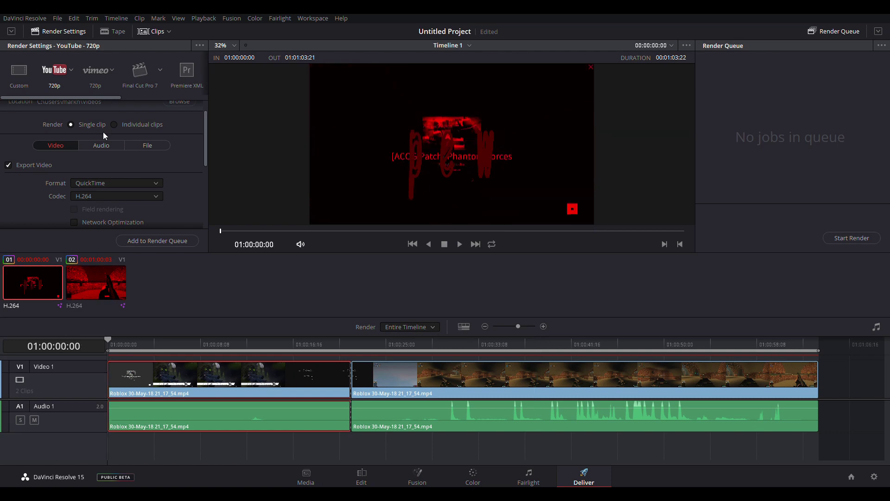
pyautogui.click(114, 125)
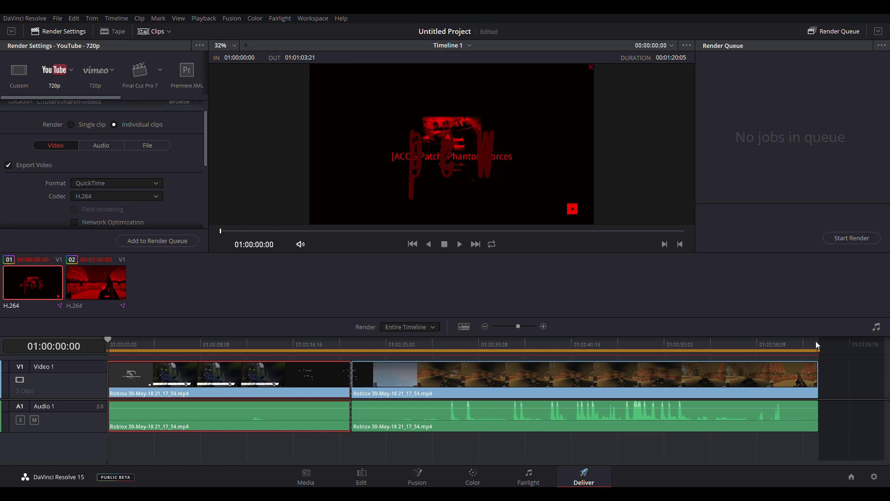
pyautogui.moveTo(819, 351); pyautogui.dragTo(352, 351)
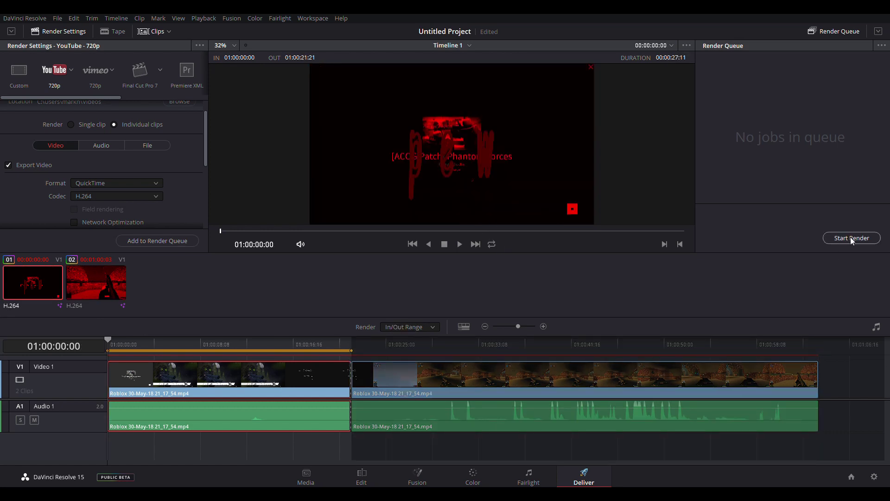
# Step: Queue the first clip's render job, start rendering it, and remove the job from the render queue
pyautogui.click(141, 241)
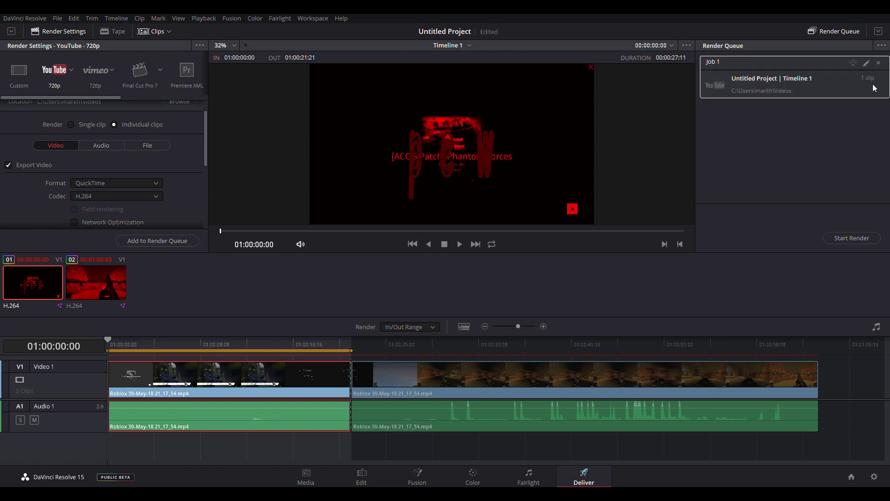
pyautogui.click(851, 238)
pyautogui.click(878, 63)
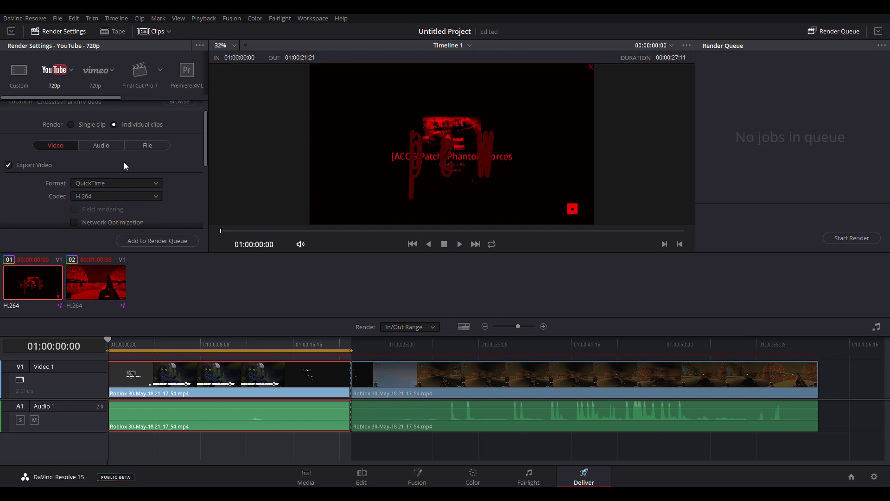